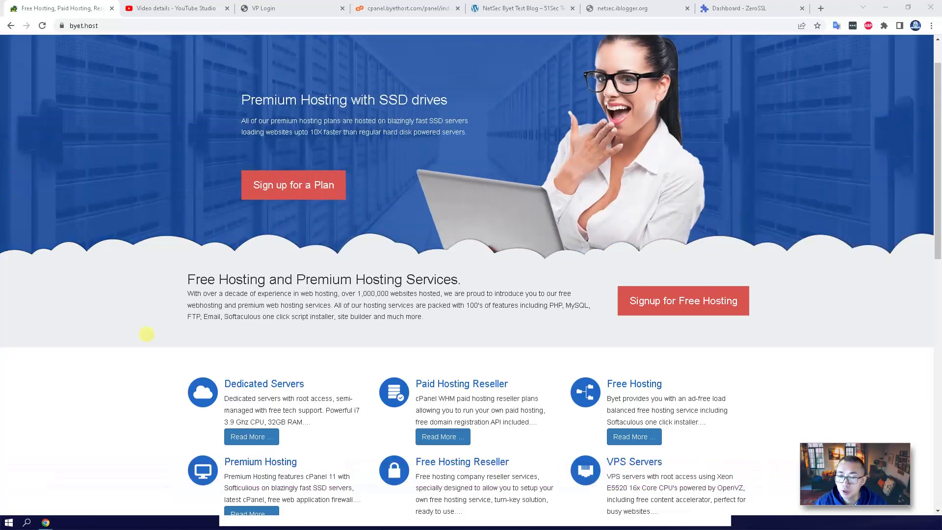
- Bring up the vistapanel home page showing the Free Hosting plan statistics and account tools
click(190, 6)
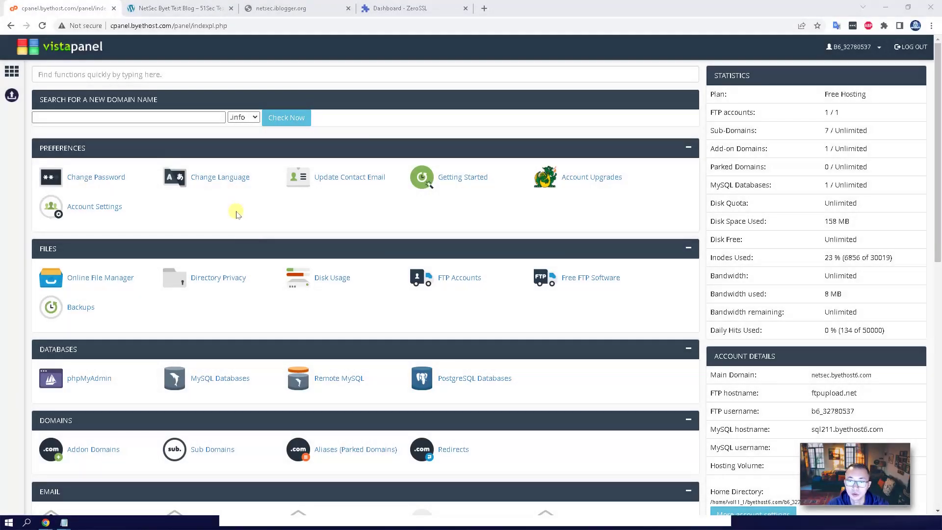
- Find netsec.iblogger.org under Sub Domains and view its NetSec Byet Test Blog, still not secure
scroll(236, 215, down, 1)
click(220, 401)
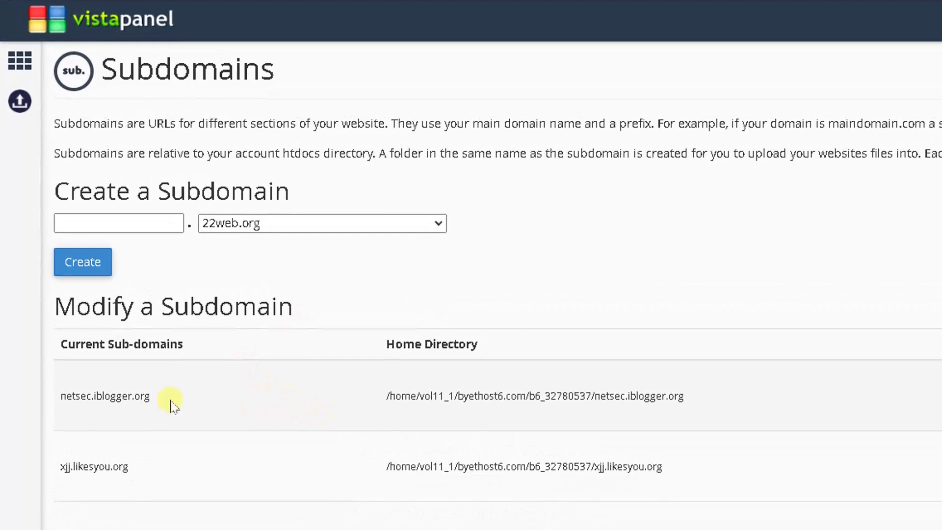
drag(170, 398, 61, 402)
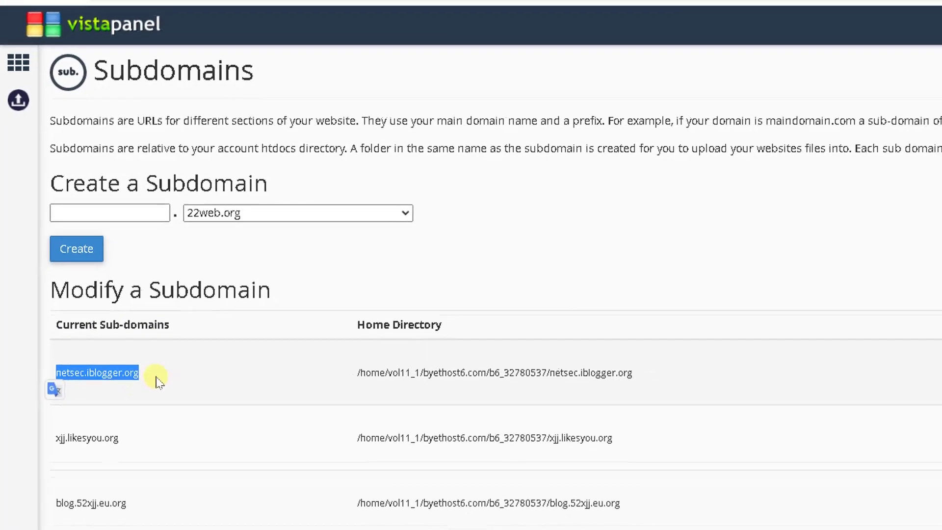
click(192, 9)
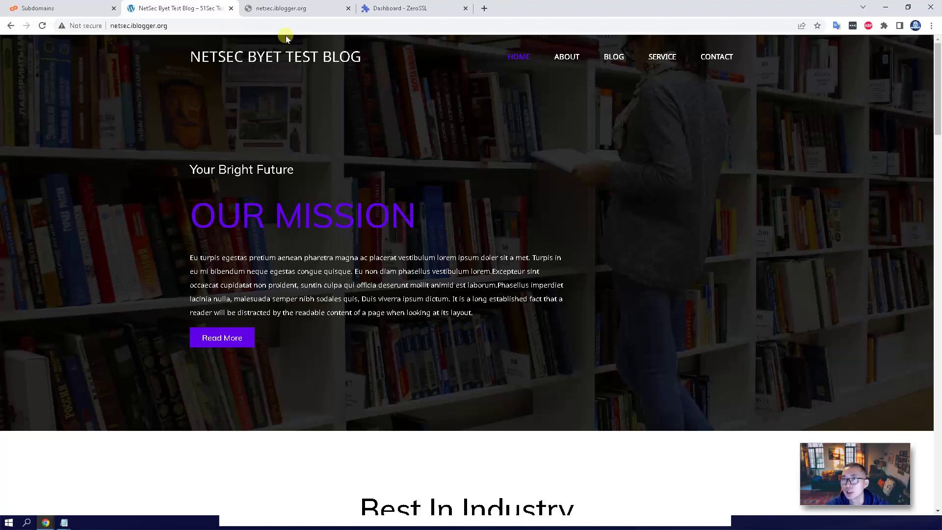
click(202, 24)
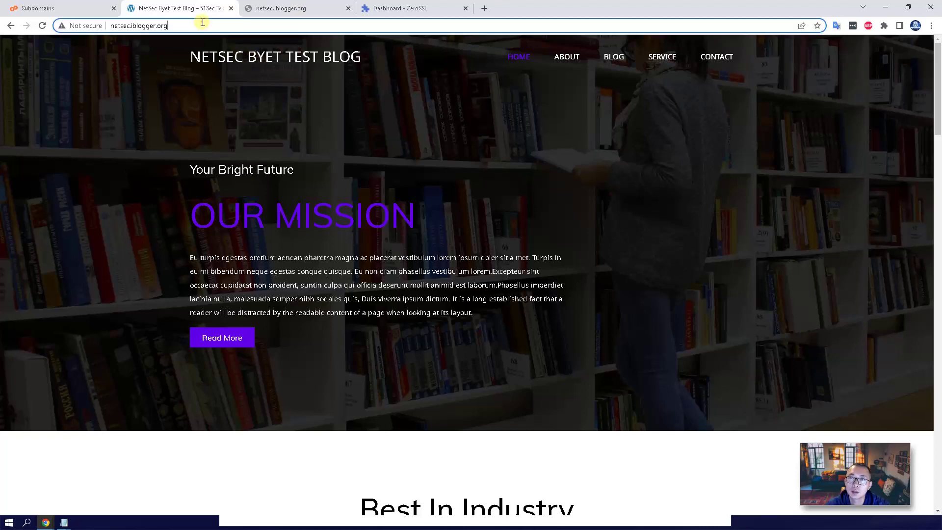
click(305, 9)
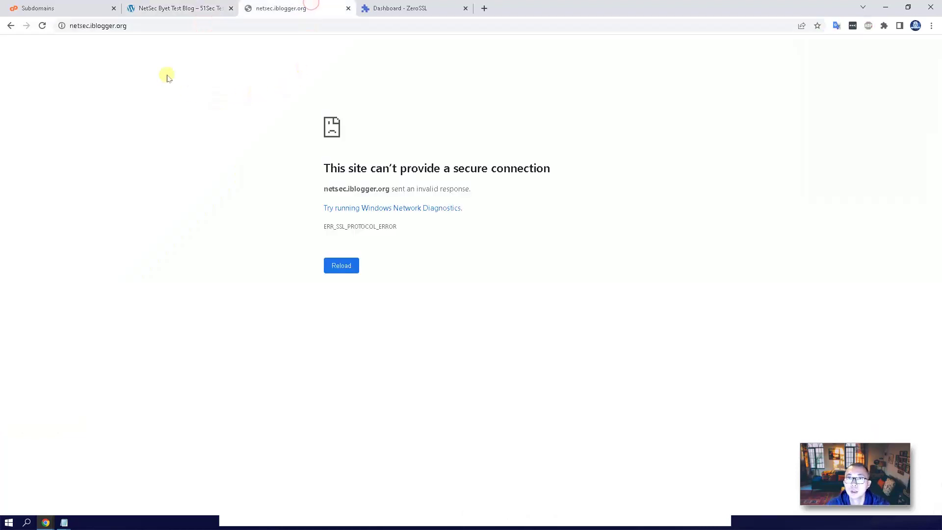
click(158, 28)
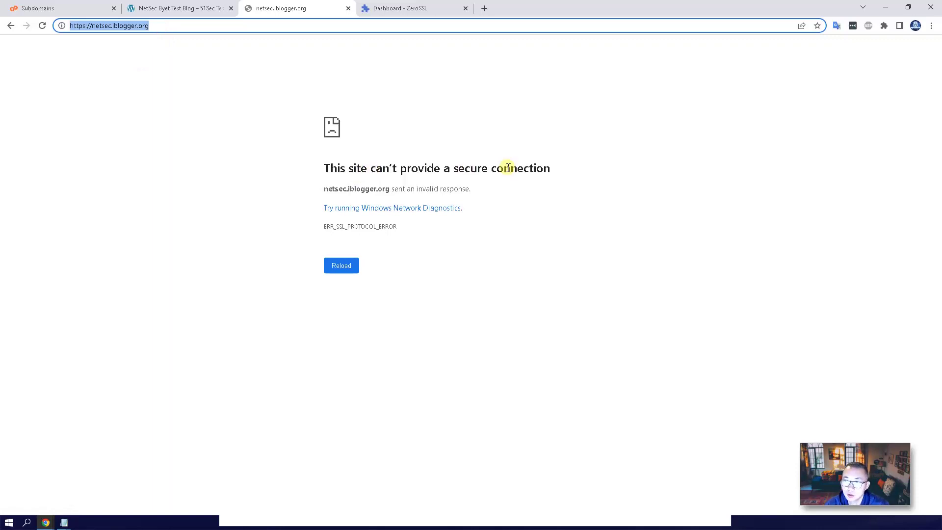
drag(465, 173, 539, 188)
click(93, 9)
- Return to the vistapanel home and open SSL/TLS from the Security section
click(105, 217)
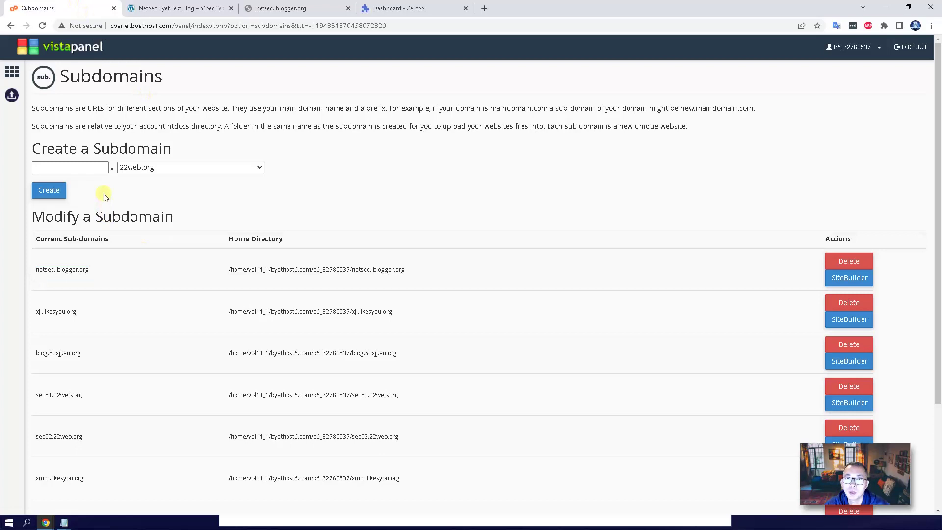
click(61, 49)
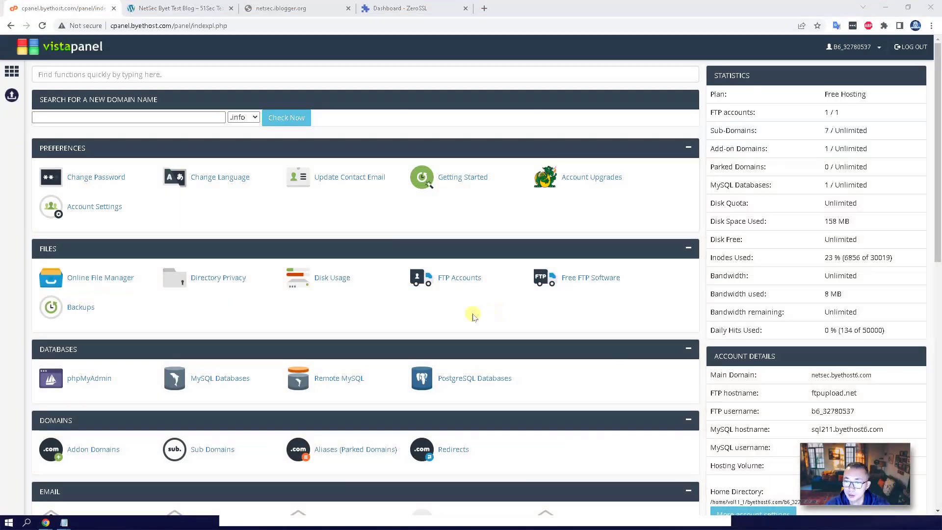
scroll(470, 317, down, 4)
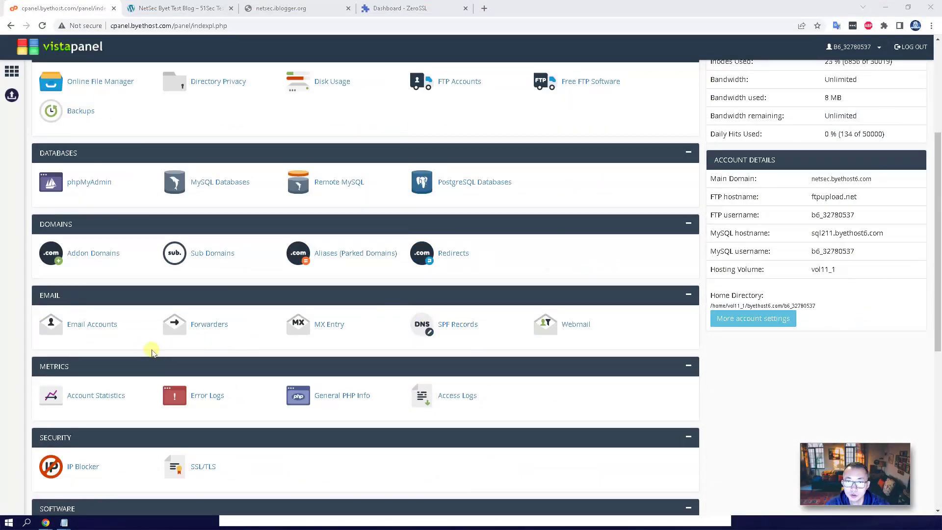
scroll(120, 325, down, 2)
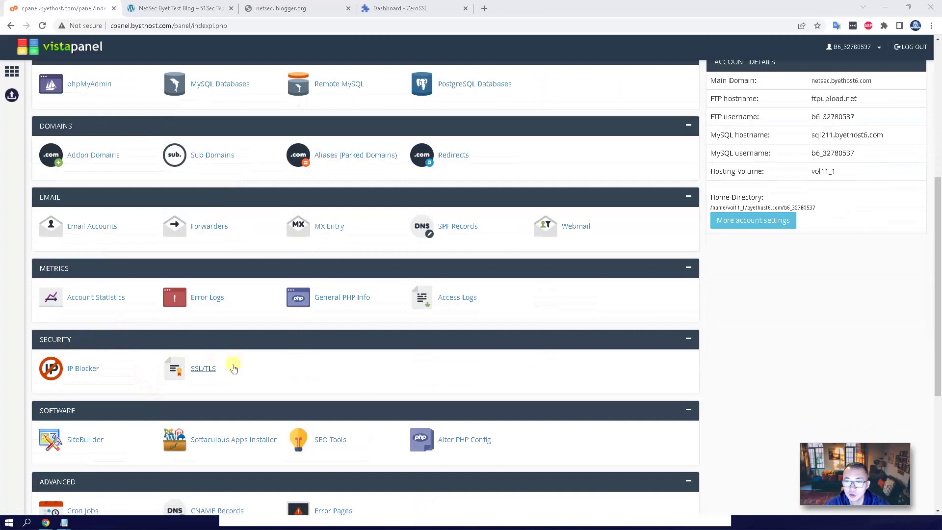
click(209, 368)
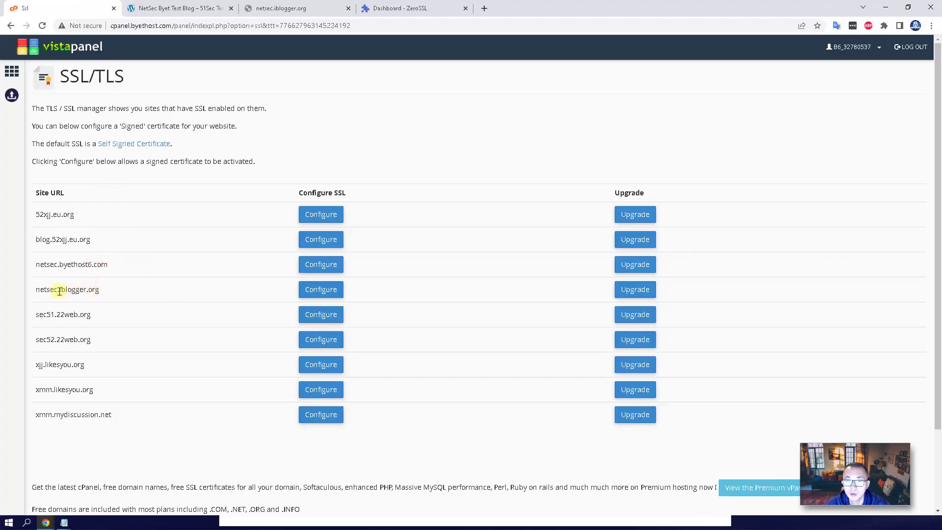
- Open Configure for netsec.iblogger.org and inspect its empty Private Key, CSR and Certificate fields
drag(37, 289, 99, 289)
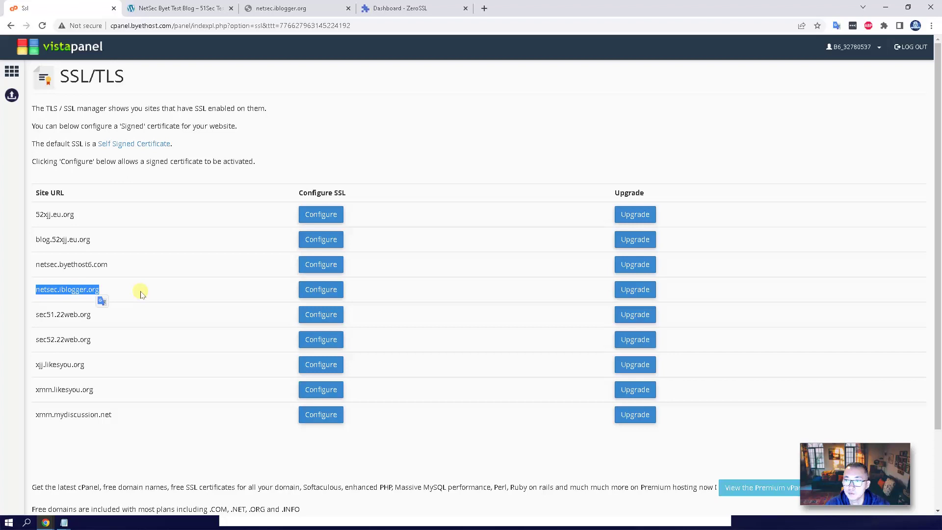
click(101, 290)
click(326, 293)
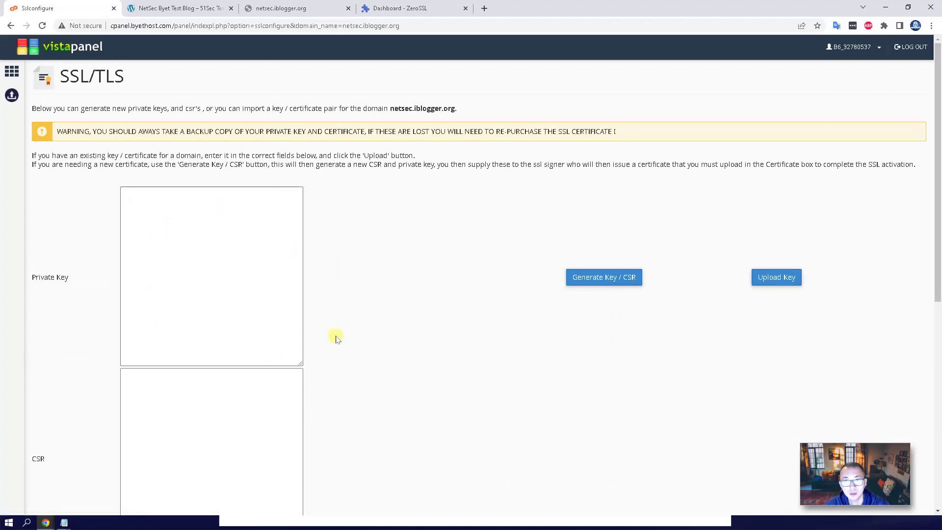
click(276, 291)
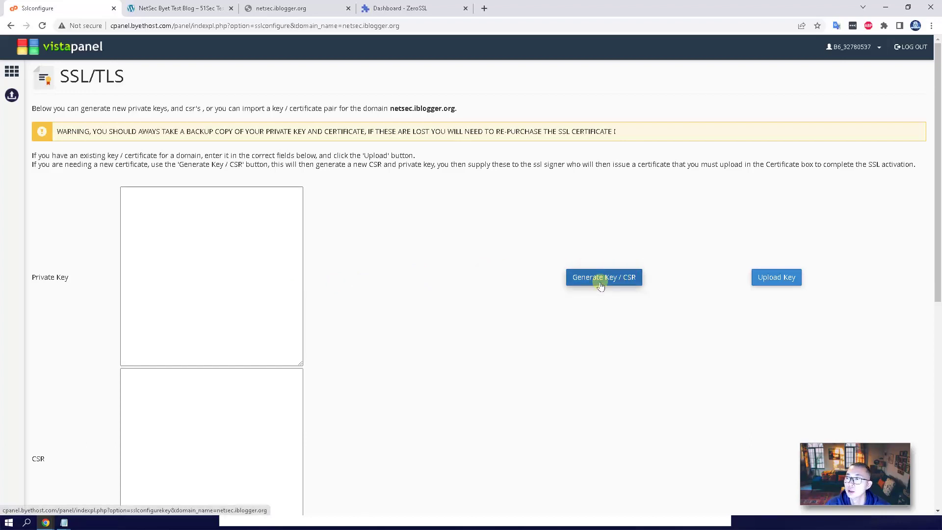
scroll(271, 259, down, 4)
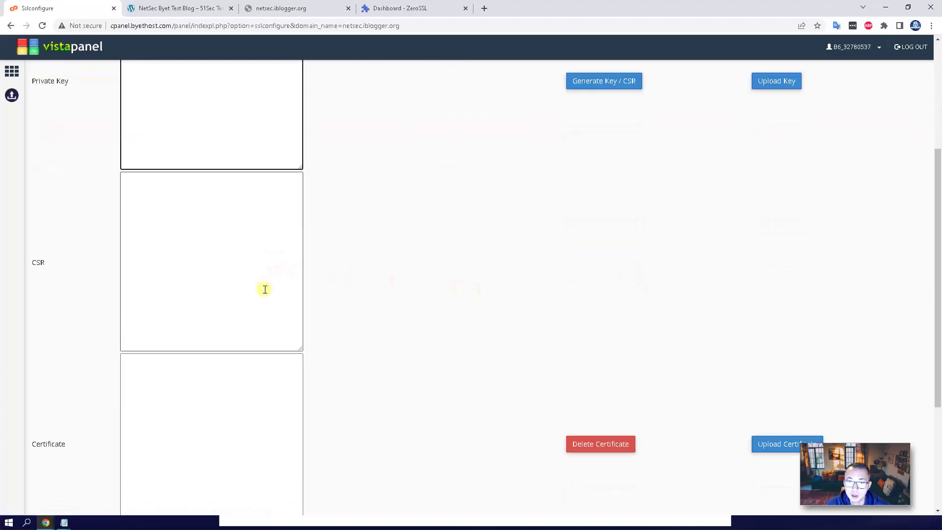
click(263, 278)
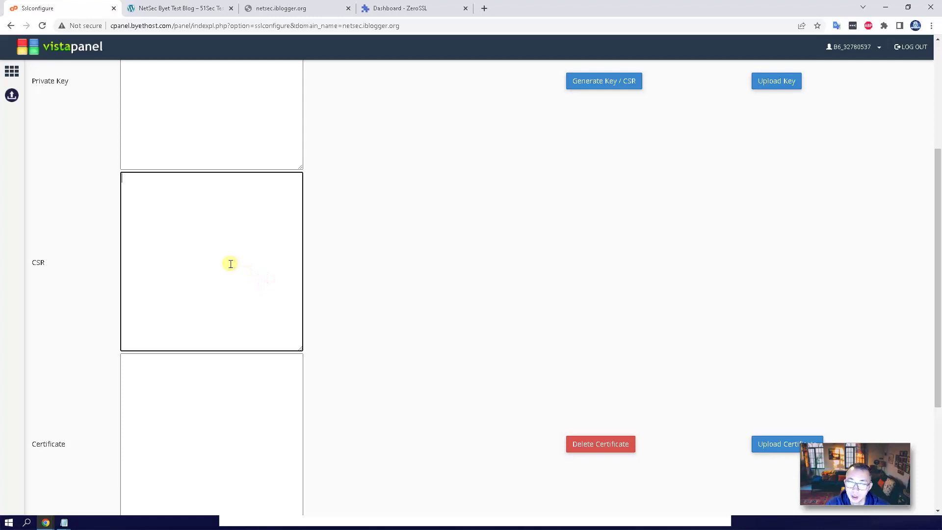
click(441, 7)
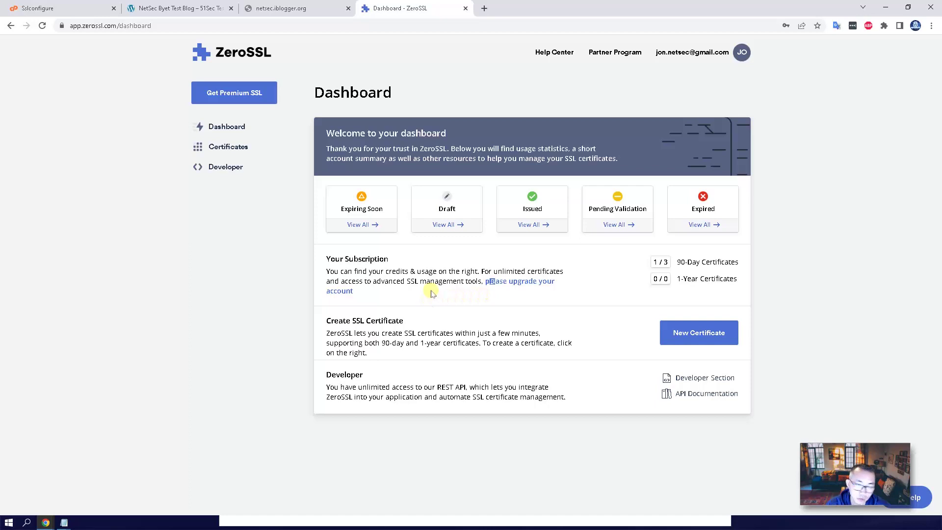
click(109, 4)
click(200, 442)
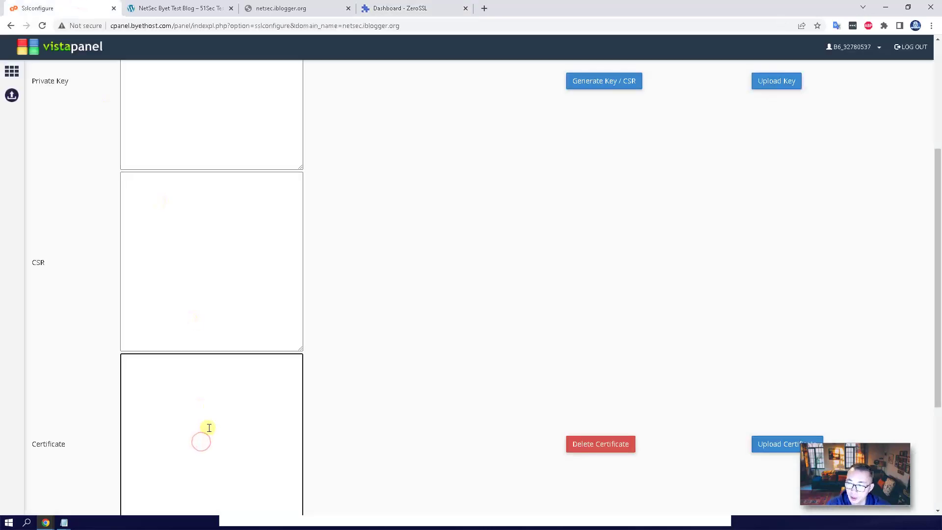
- Begin generating a new private key and CSR for netsec.iblogger.org
scroll(448, 368, up, 1)
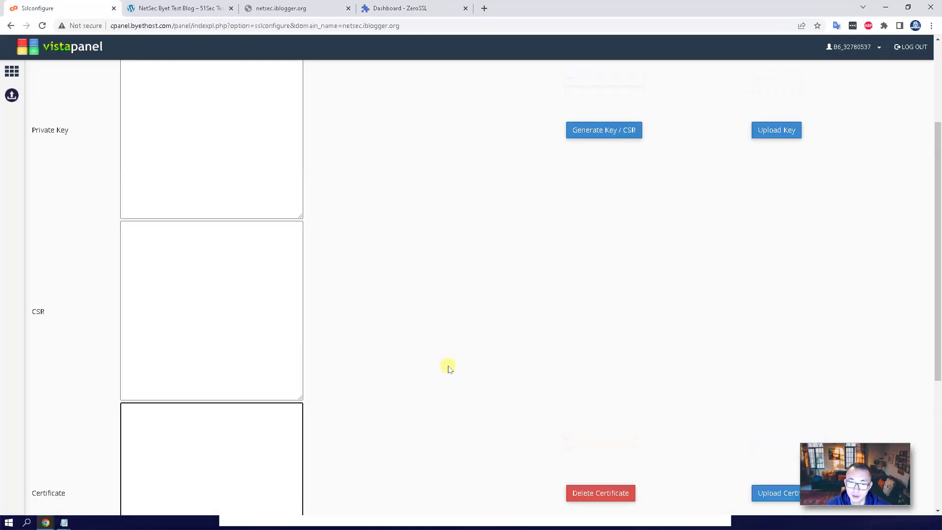
scroll(448, 368, down, 2)
scroll(448, 368, up, 5)
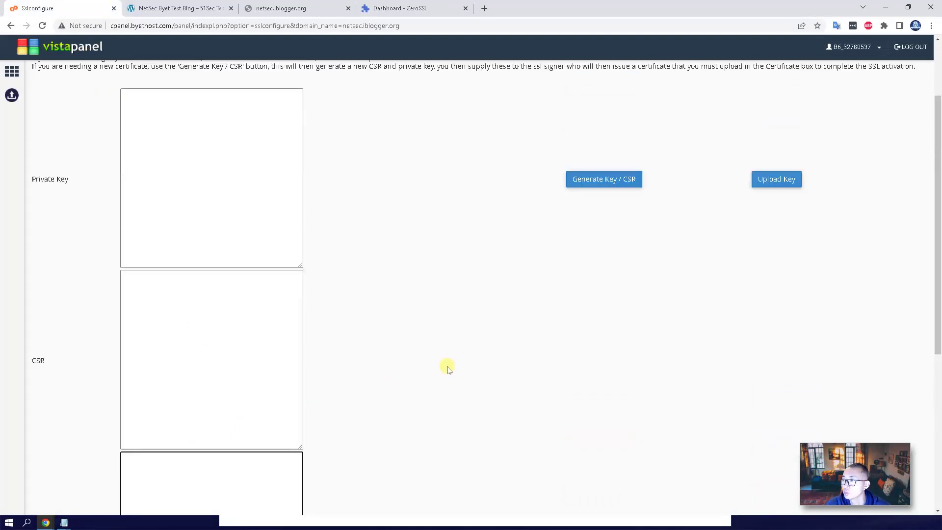
click(227, 265)
click(610, 278)
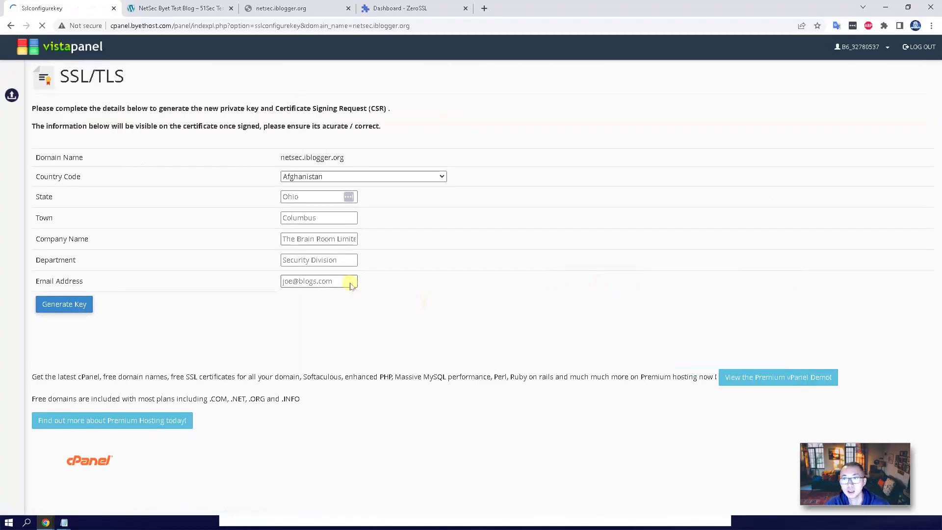
- Generate the key and CSR with United States, Ohio, Columbus, company NetSec, department IT
click(338, 178)
drag(442, 199, 436, 385)
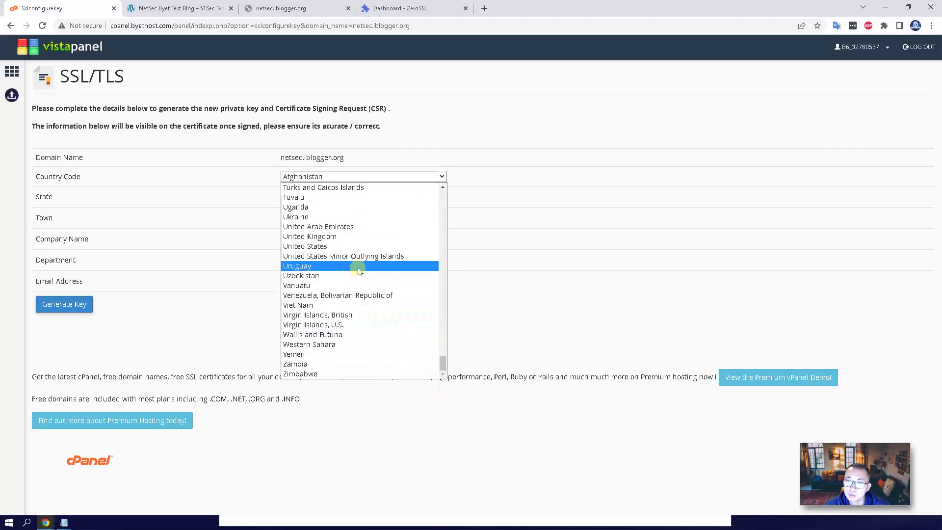
click(360, 248)
click(312, 196)
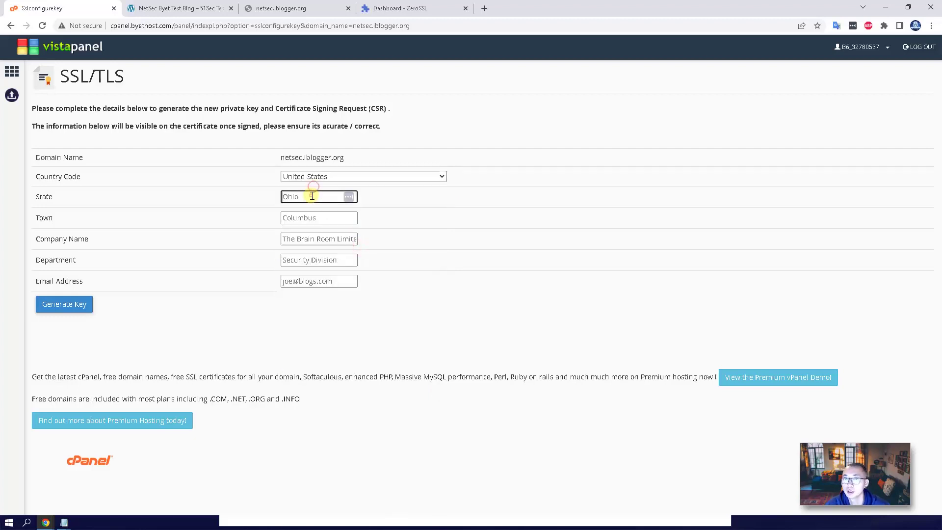
text(Ohi)
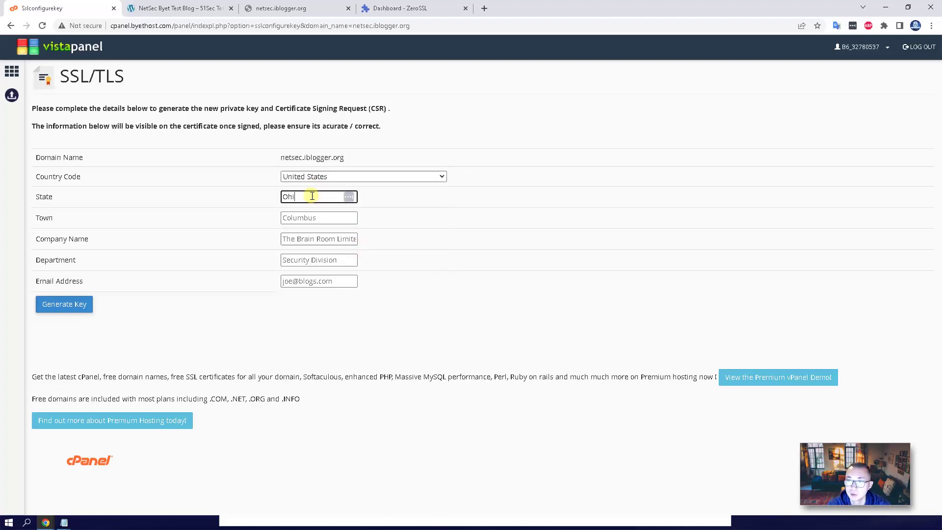
text(o)
key(Tab)
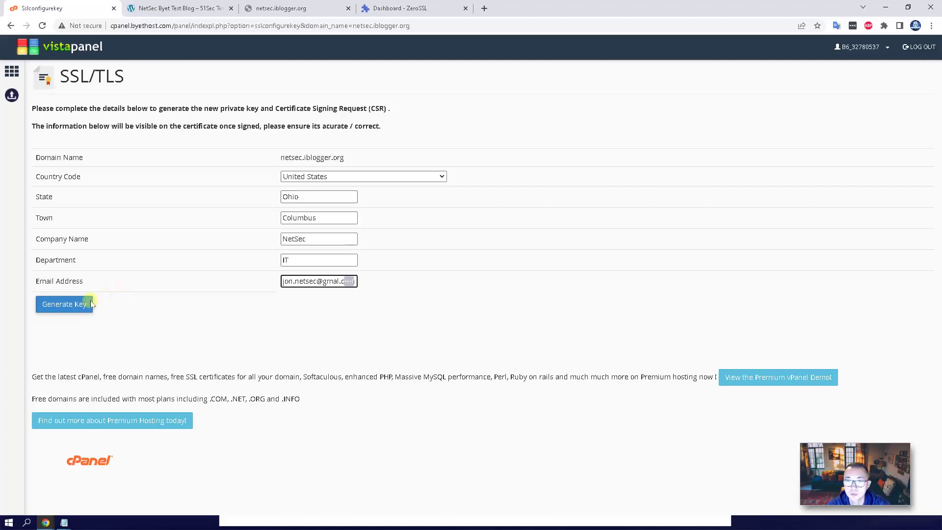
click(84, 304)
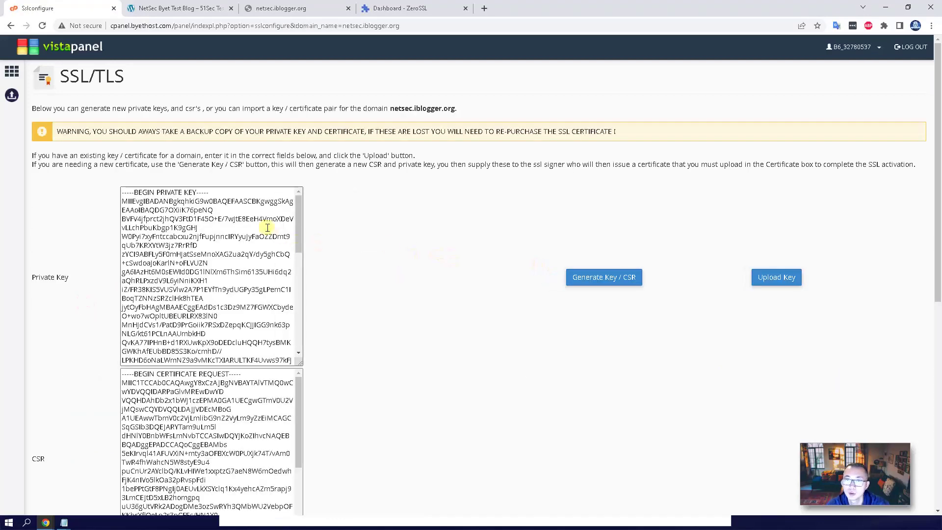
- Select the whole generated CSR block for netsec.iblogger.org and copy it to the clipboard
scroll(233, 245, down, 1)
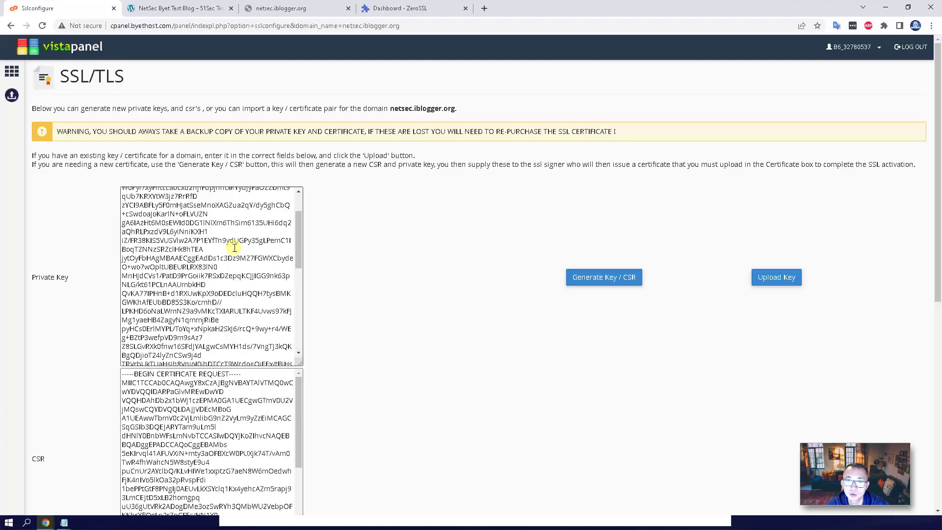
click(250, 250)
scroll(245, 294, down, 2)
click(245, 390)
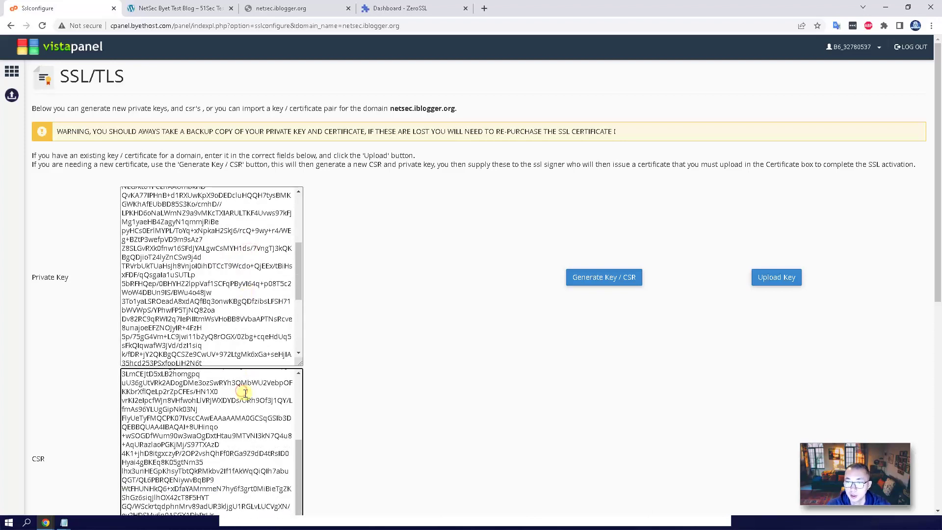
scroll(246, 392, down, 3)
key(ctrl+a)
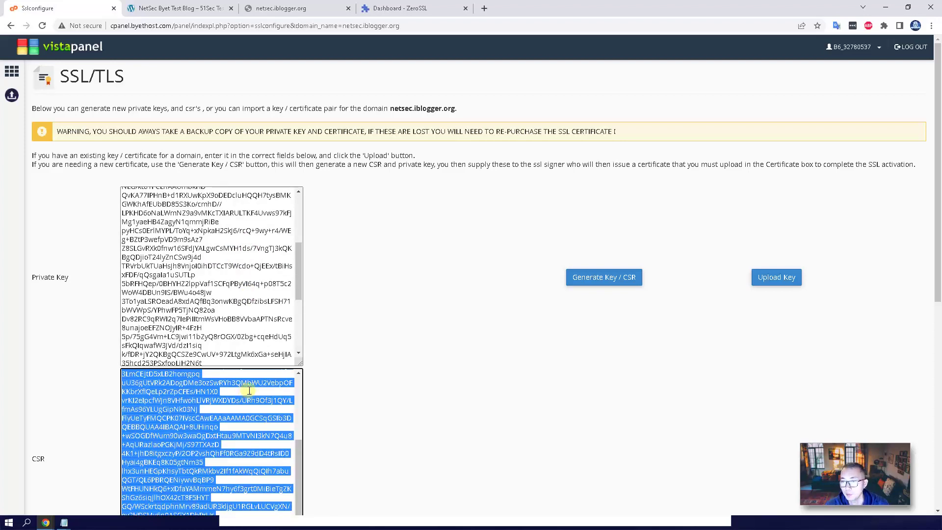
right_click(252, 386)
click(291, 243)
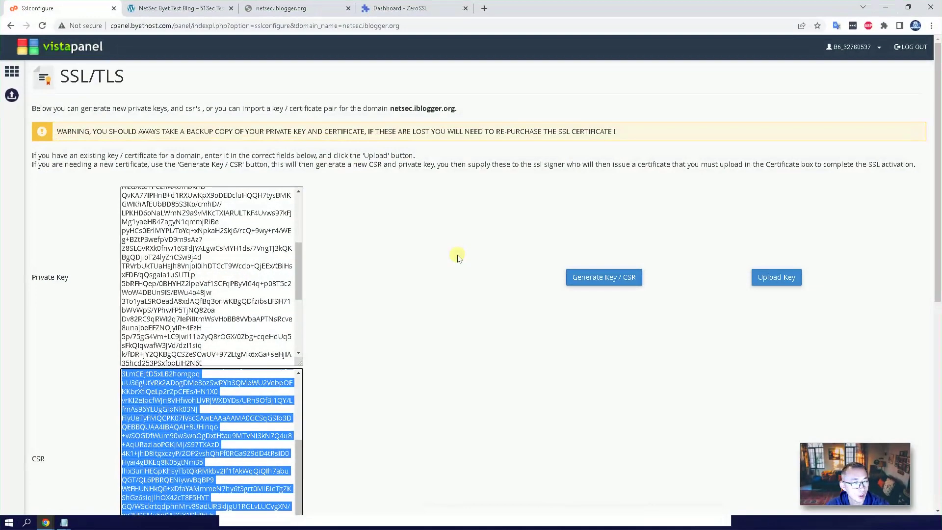
right_click(211, 381)
click(301, 236)
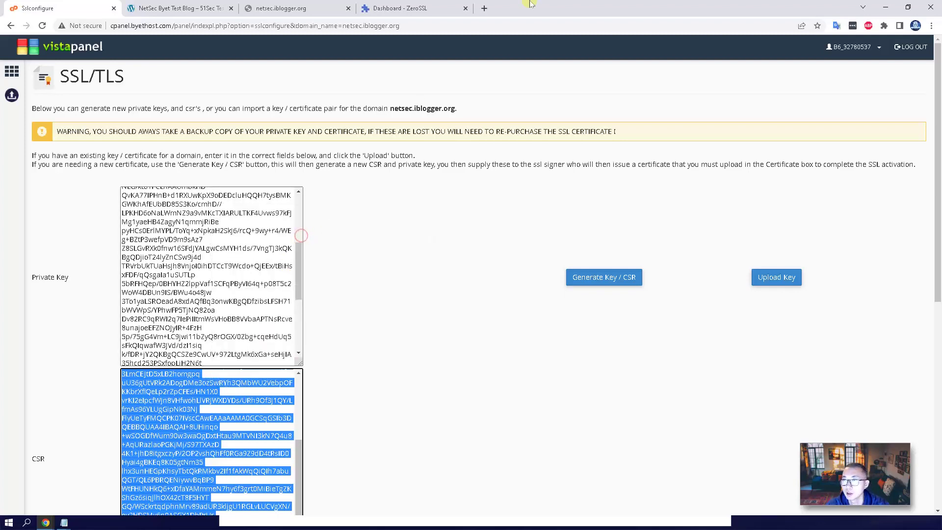
- Start a new ZeroSSL certificate for netsec.iblogger.org with 90-day validity
click(406, 7)
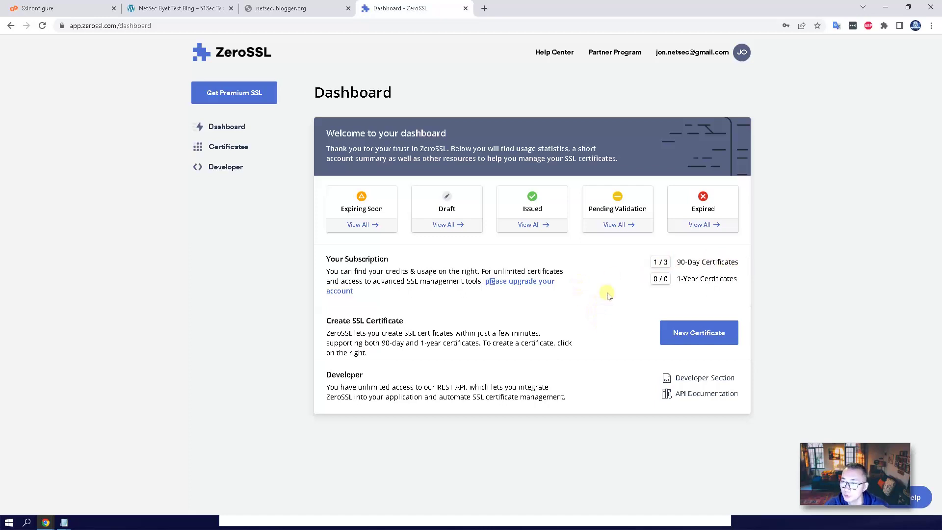
click(695, 335)
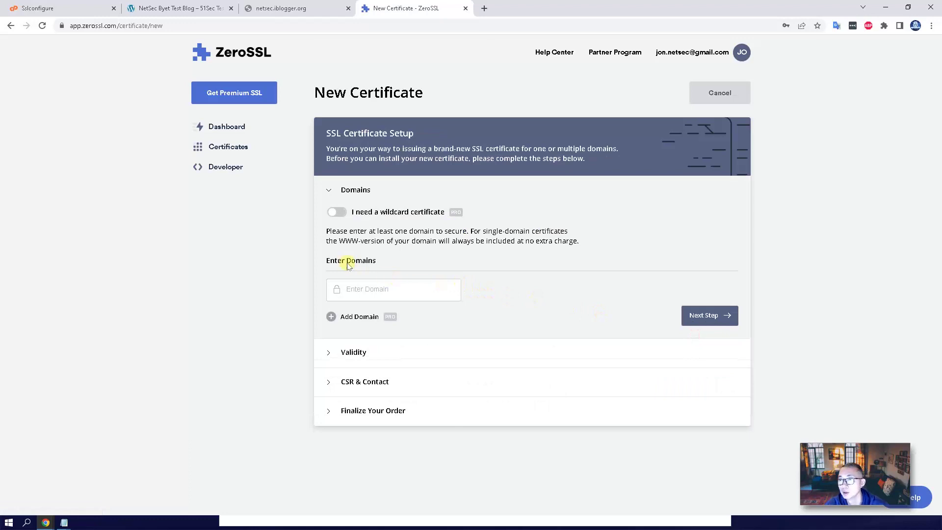
click(393, 292)
key(ctrl+v)
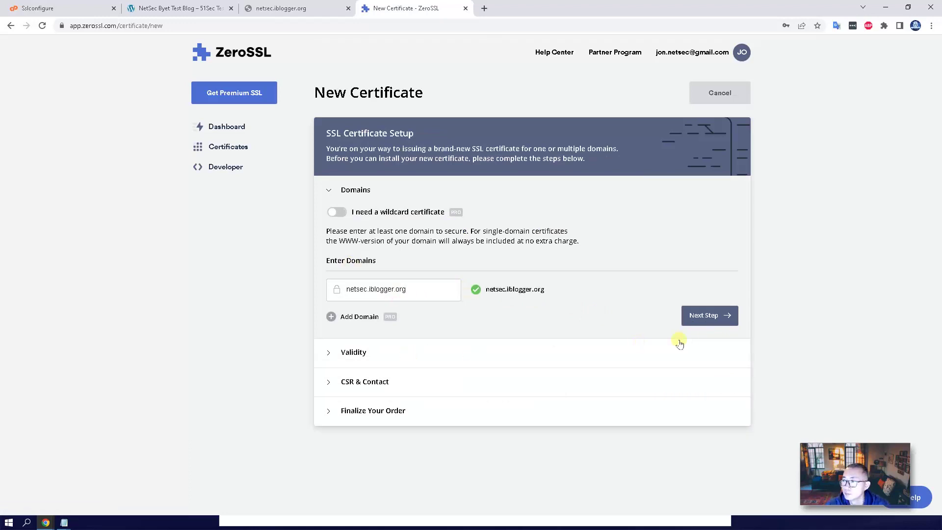
click(711, 314)
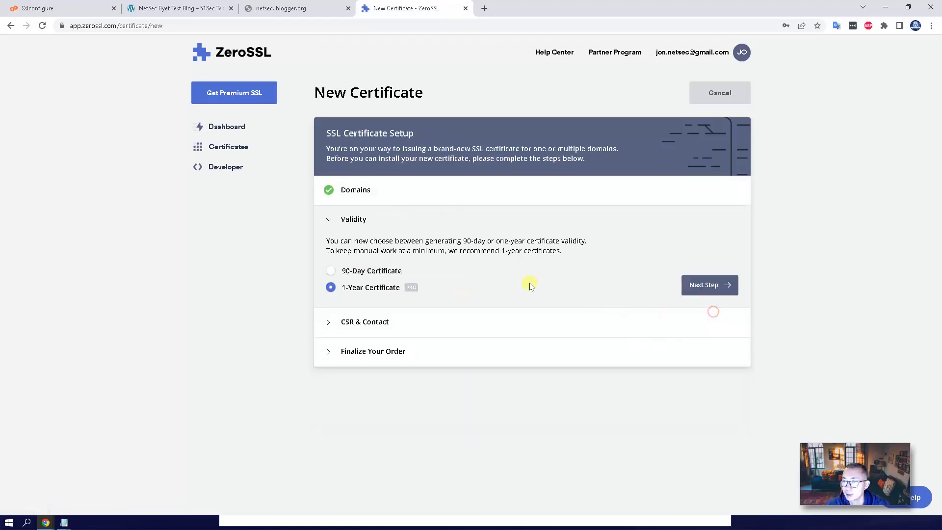
click(378, 271)
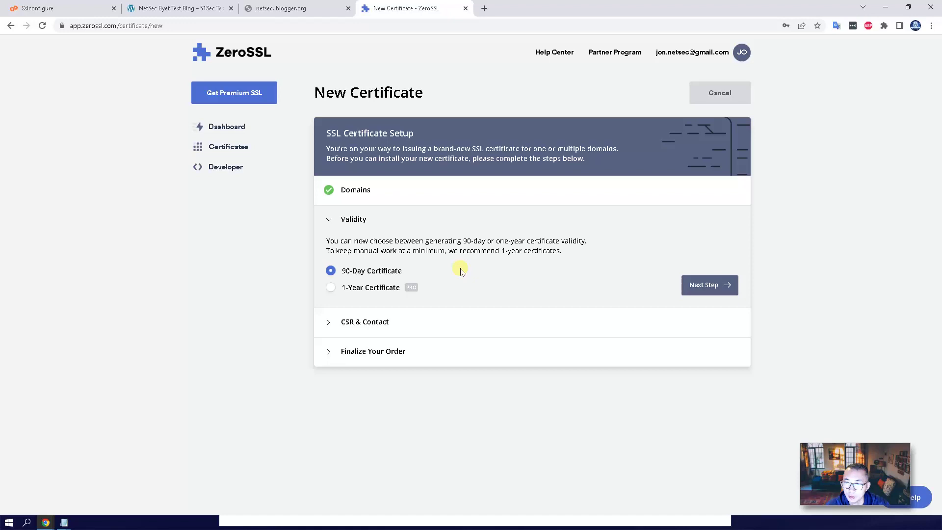
click(713, 284)
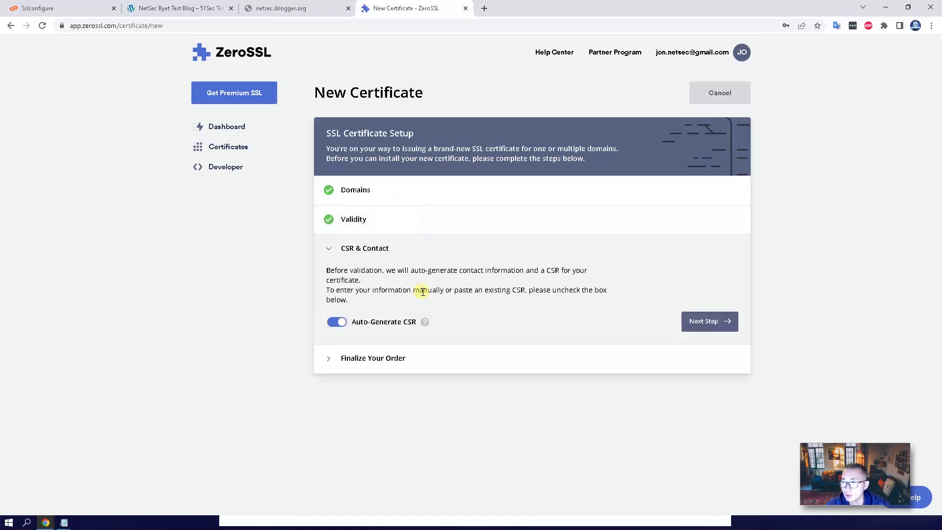
- Turn off Auto-Generate CSR and paste the Vistapanel CSR as an existing CSR
click(329, 322)
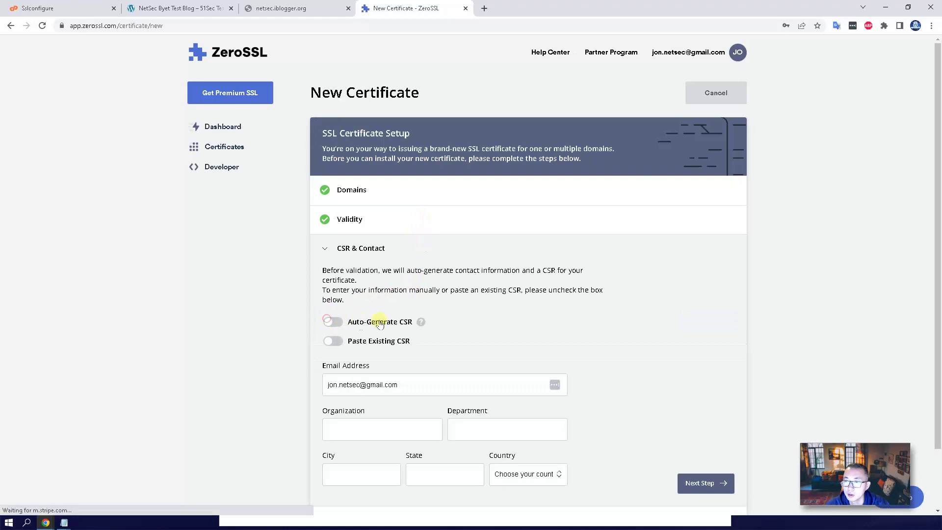
click(333, 341)
click(452, 395)
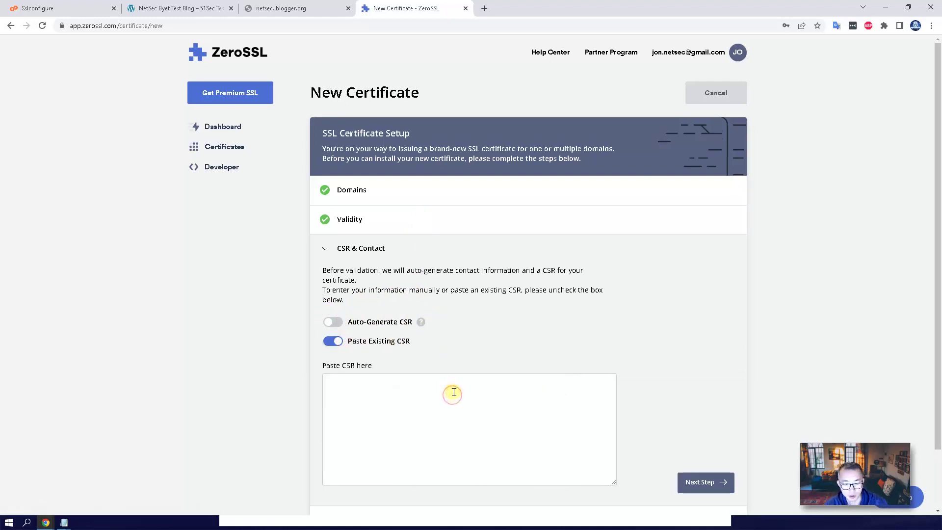
key(ctrl+v)
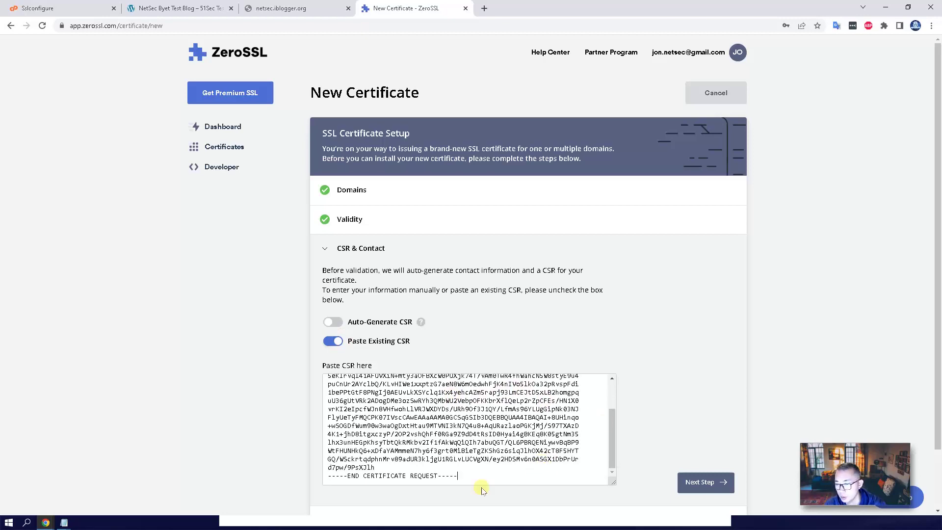
scroll(510, 463, up, 2)
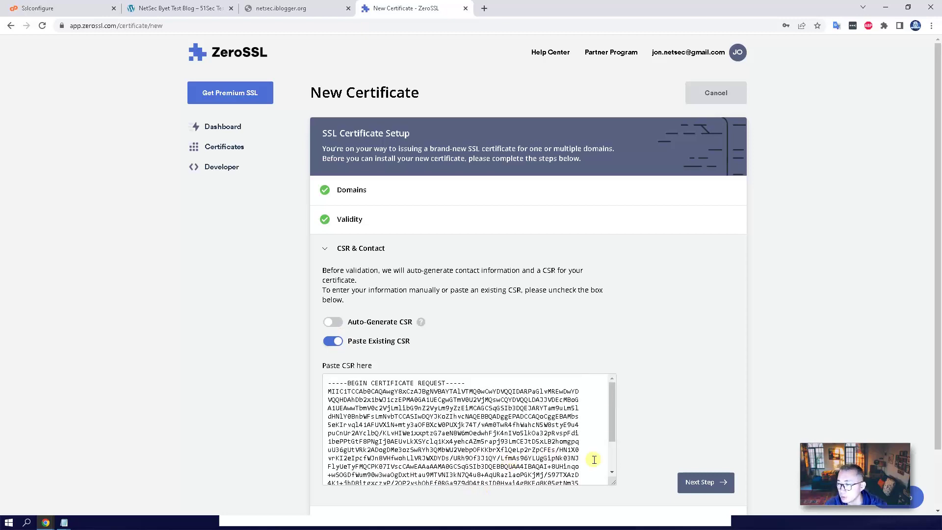
click(704, 484)
scroll(582, 268, down, 1)
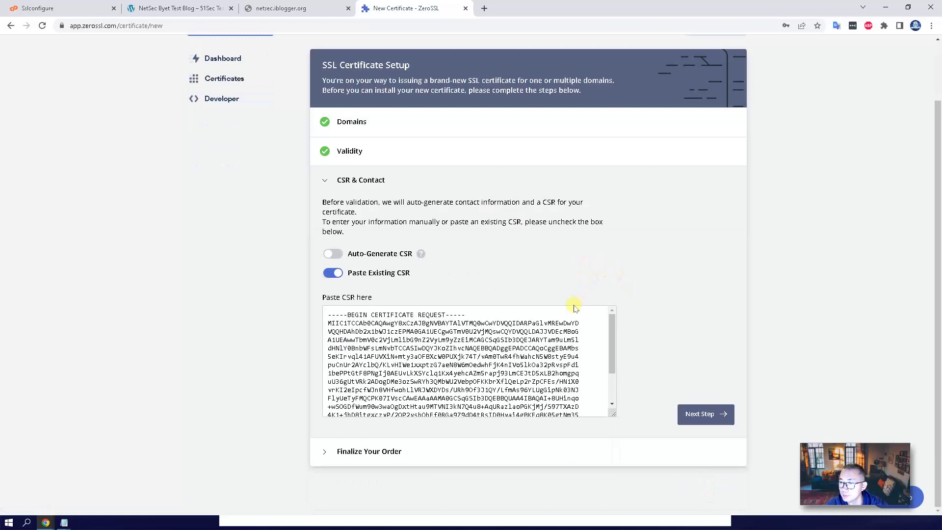
- Finalize the ZeroSSL order on the Free plan, reaching Verify Domain for netsec.iblogger.org
click(686, 412)
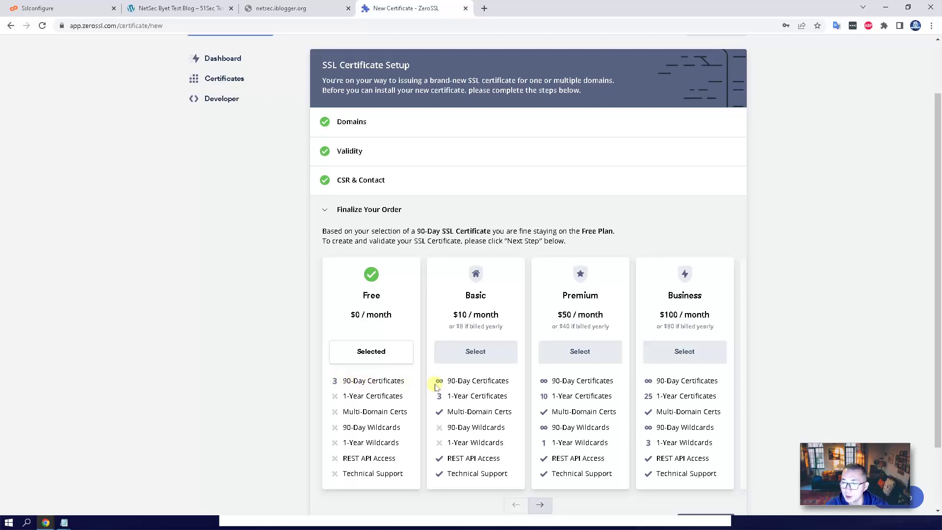
scroll(674, 386, down, 2)
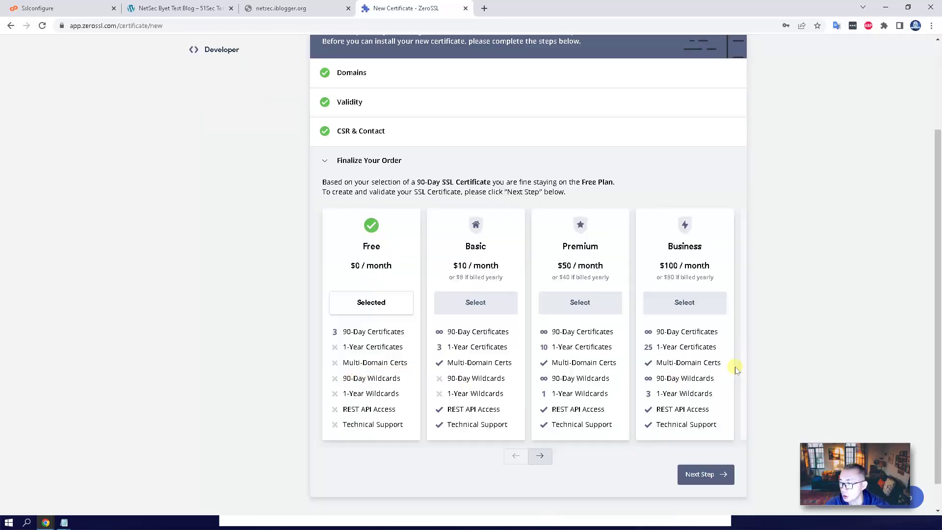
click(705, 444)
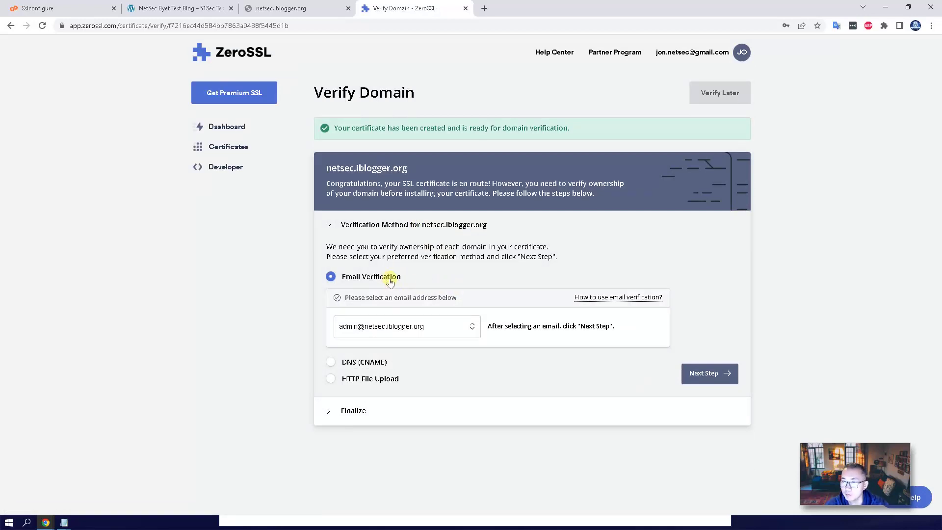
- Choose DNS (CNAME) as the ZeroSSL domain verification method
click(380, 367)
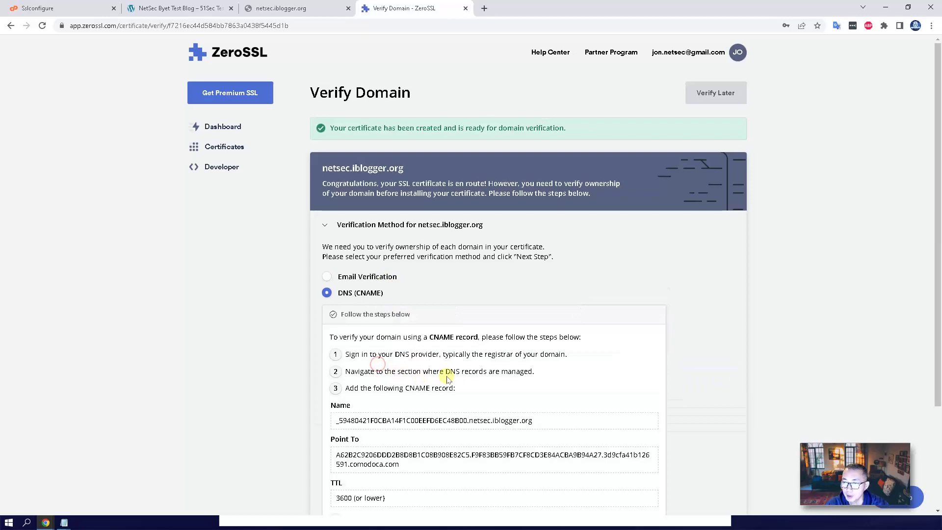
scroll(447, 376, down, 3)
click(383, 420)
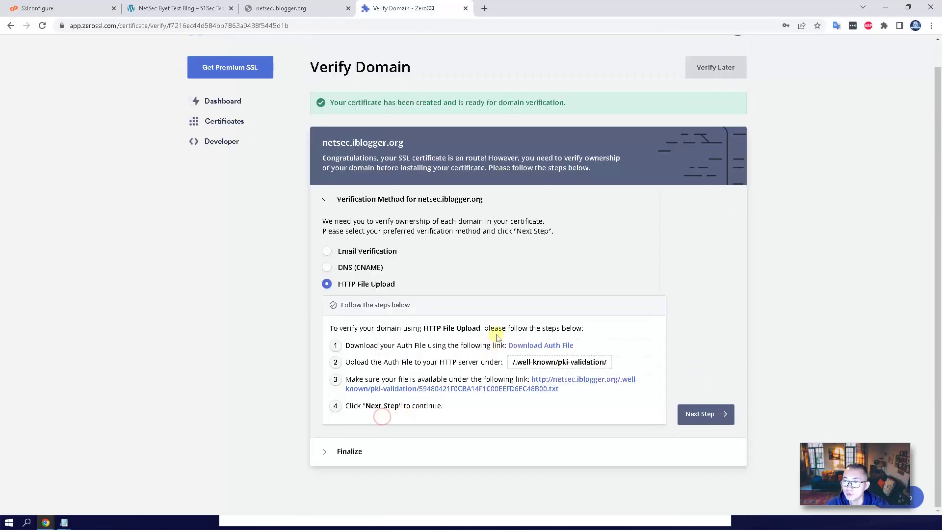
click(368, 269)
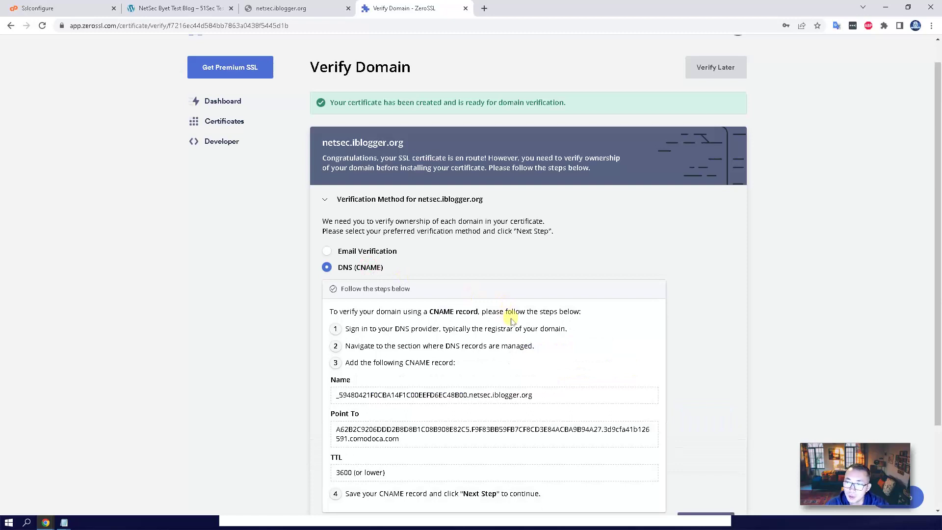
scroll(513, 319, down, 1)
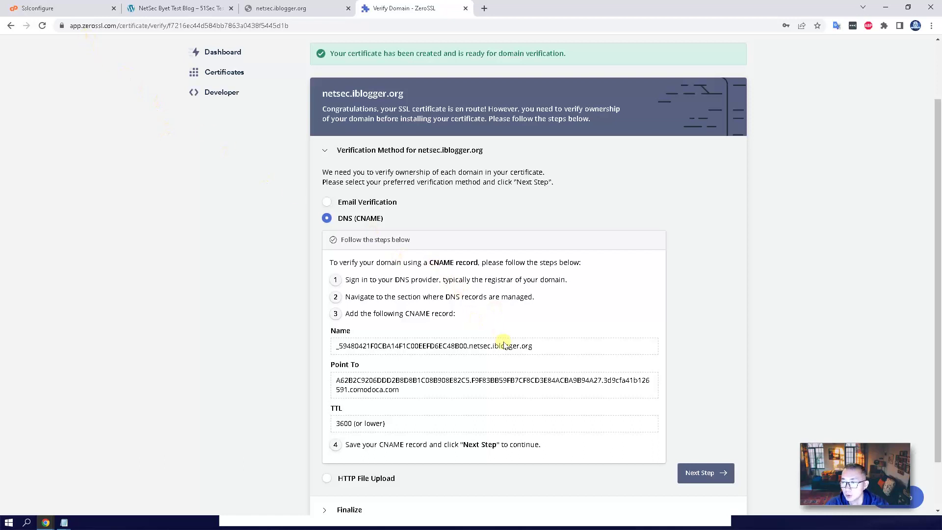
- Copy the hash prefix of the CNAME record name before .netsec.iblogger.org
drag(467, 347, 320, 347)
right_click(404, 346)
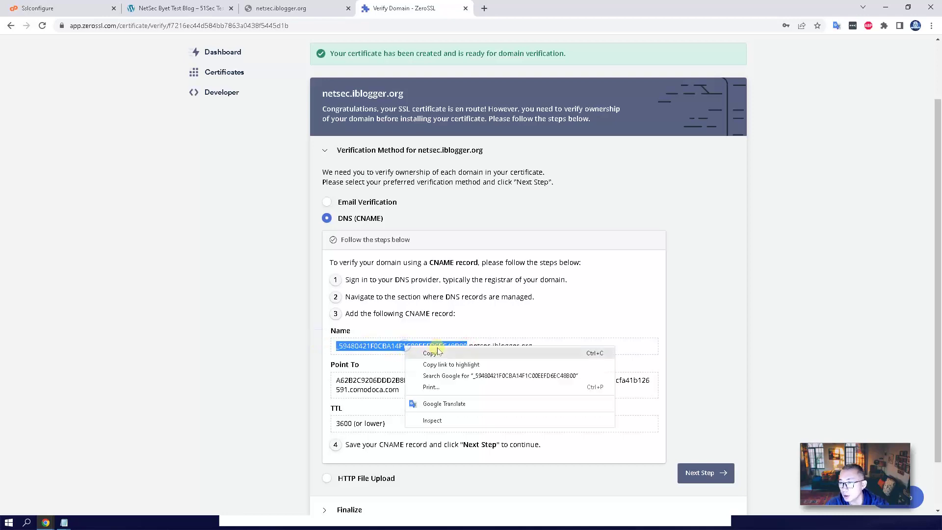
click(444, 354)
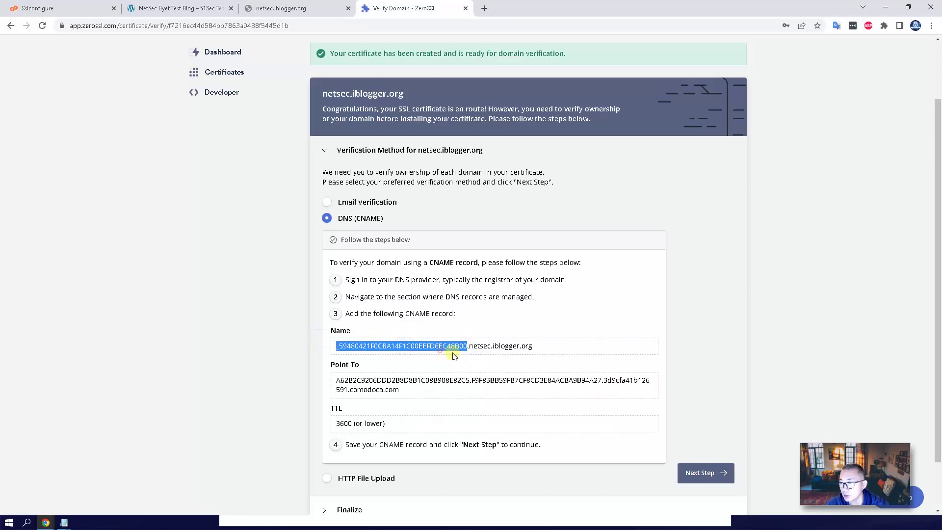
- Start a new Vistapanel CNAME record with netsec.iblogger.org as its domain
click(88, 8)
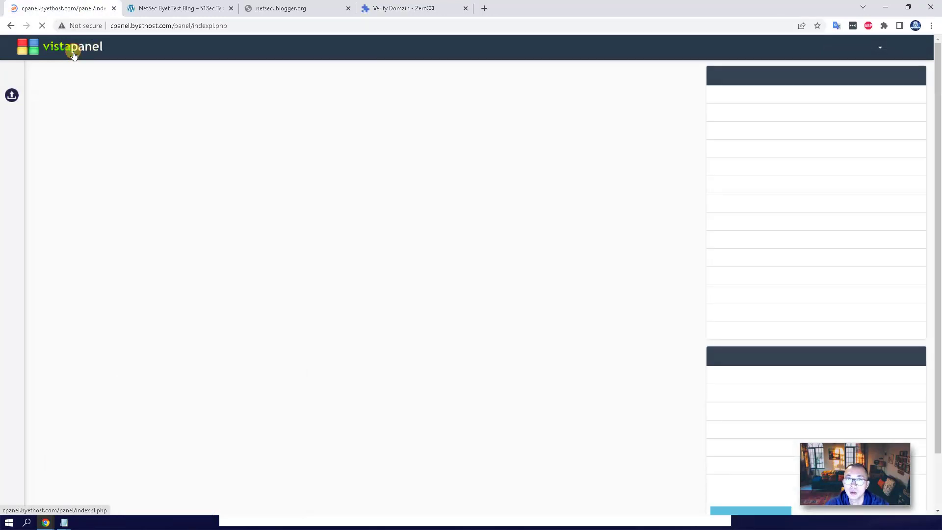
scroll(296, 259, down, 9)
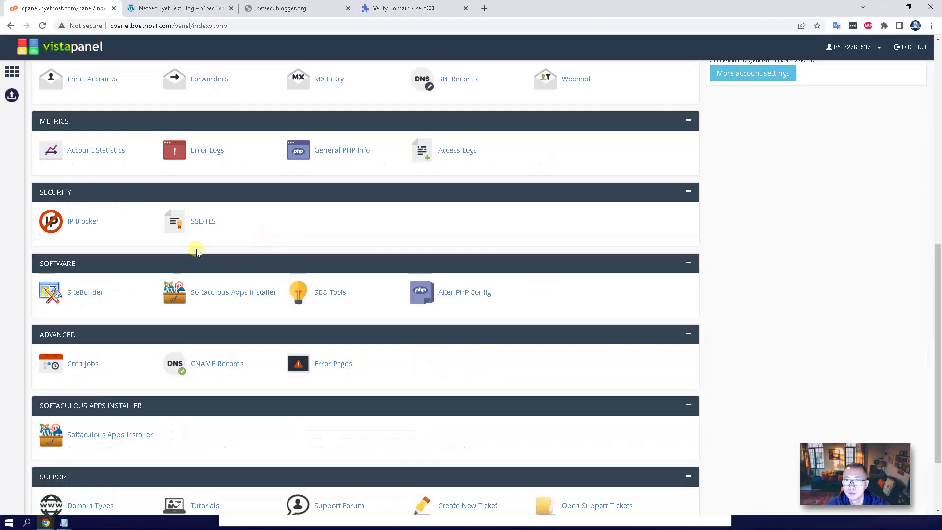
scroll(197, 251, down, 2)
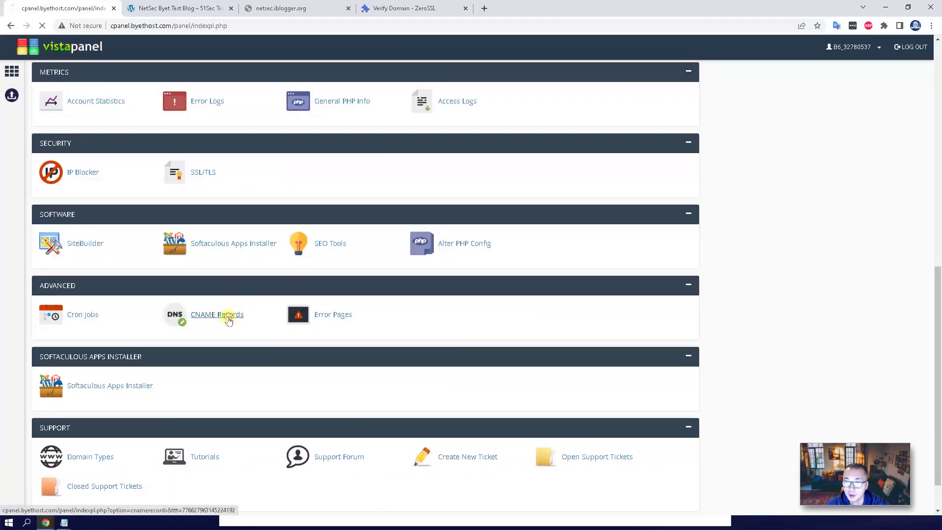
click(228, 317)
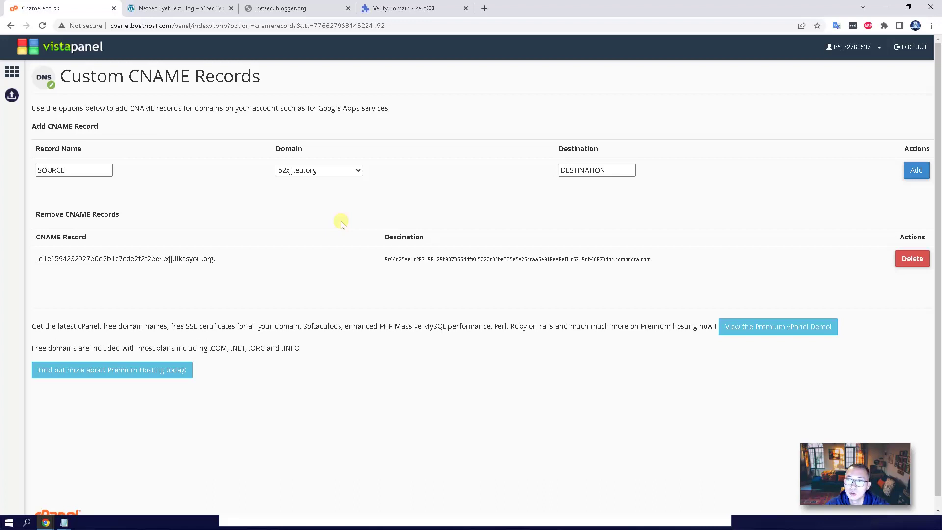
click(357, 177)
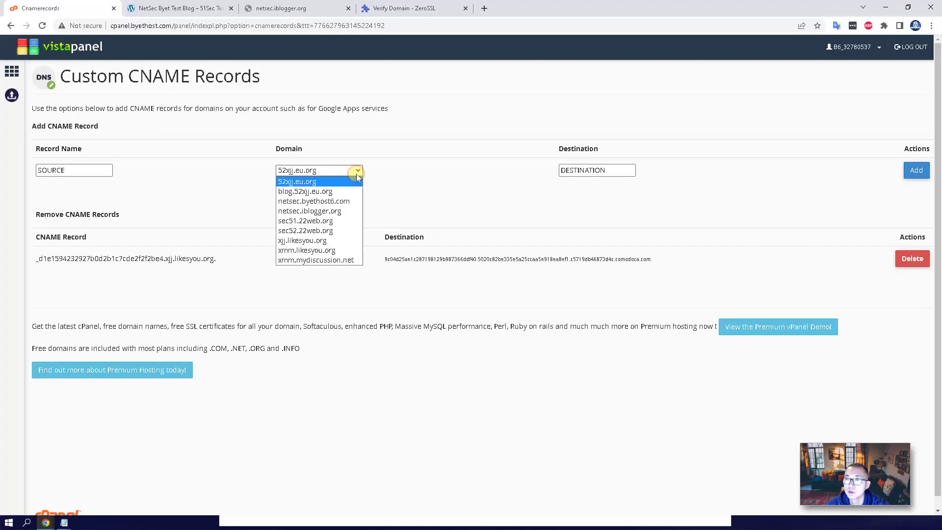
click(342, 211)
- Paste the ZeroSSL verification name as the CNAME record's name
click(86, 171)
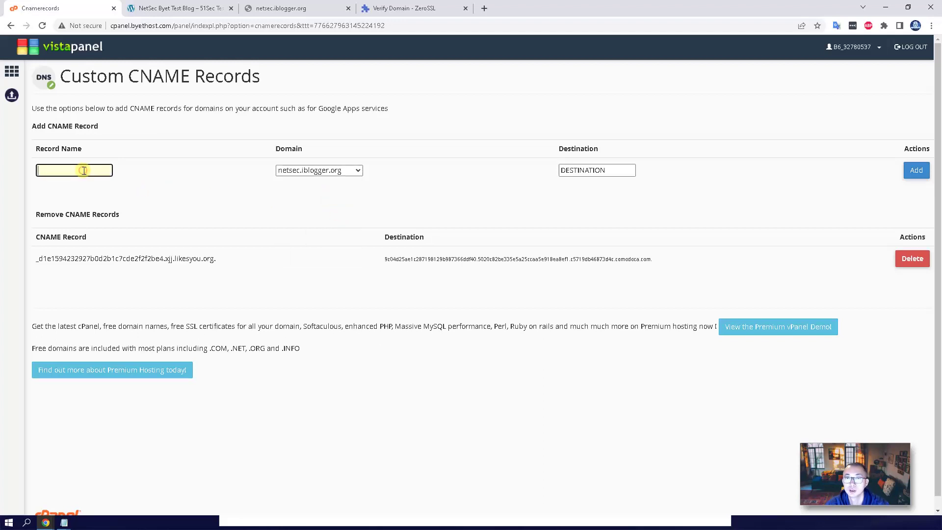
key(ctrl+v)
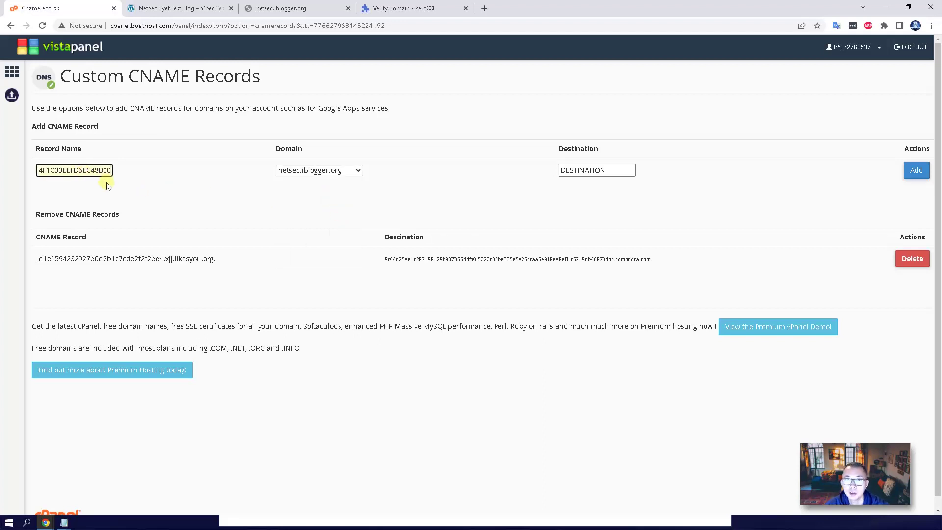
double_click(106, 170)
click(97, 171)
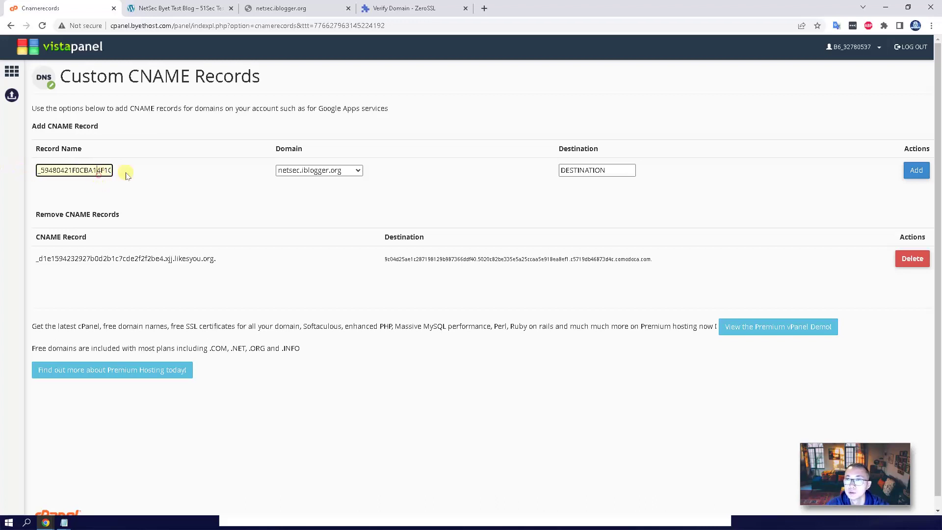
click(569, 170)
- Set ZeroSSL's comodoca.com Point To value as destination and add the CNAME record
click(417, 8)
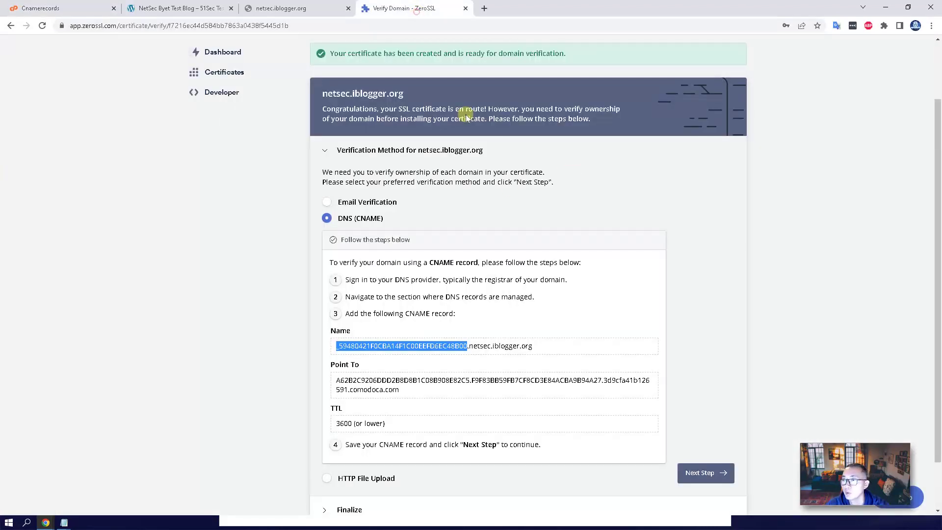
drag(413, 393, 333, 380)
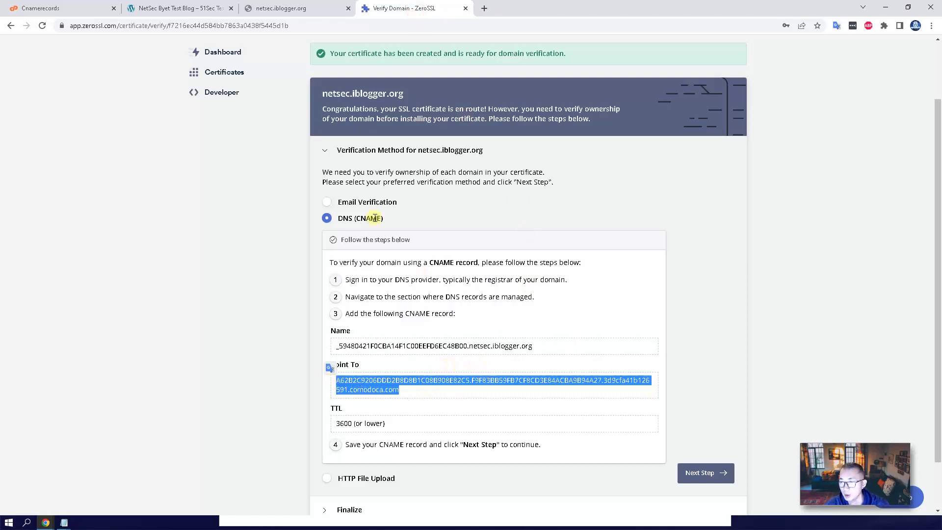
click(78, 4)
key(ctrl+v)
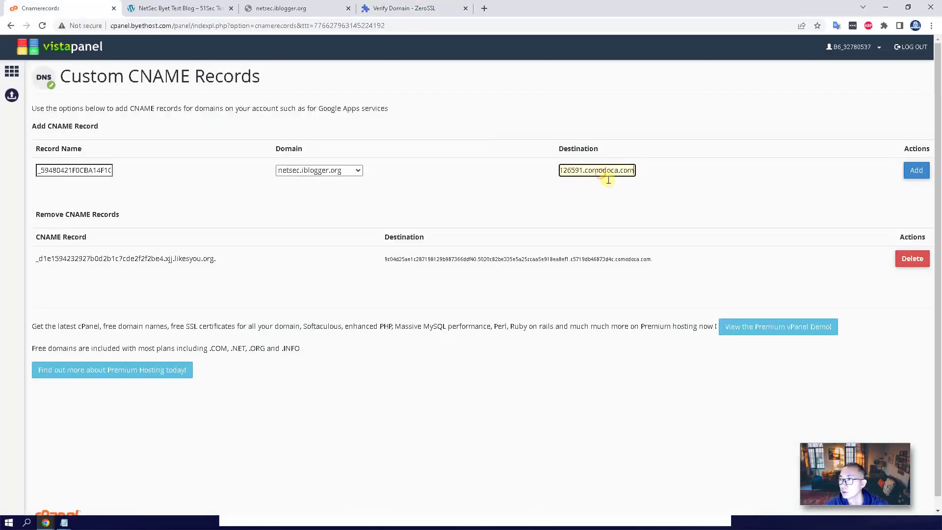
click(915, 170)
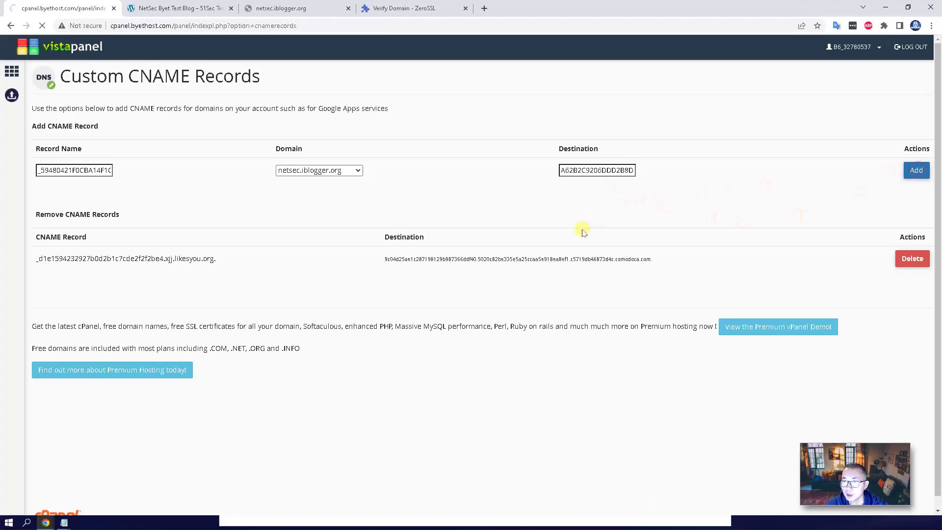
drag(160, 258, 43, 260)
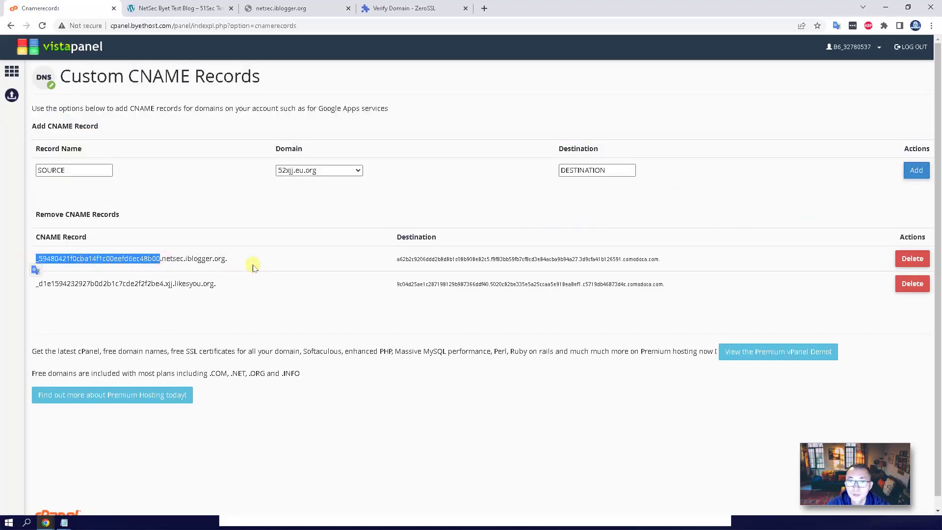
click(452, 9)
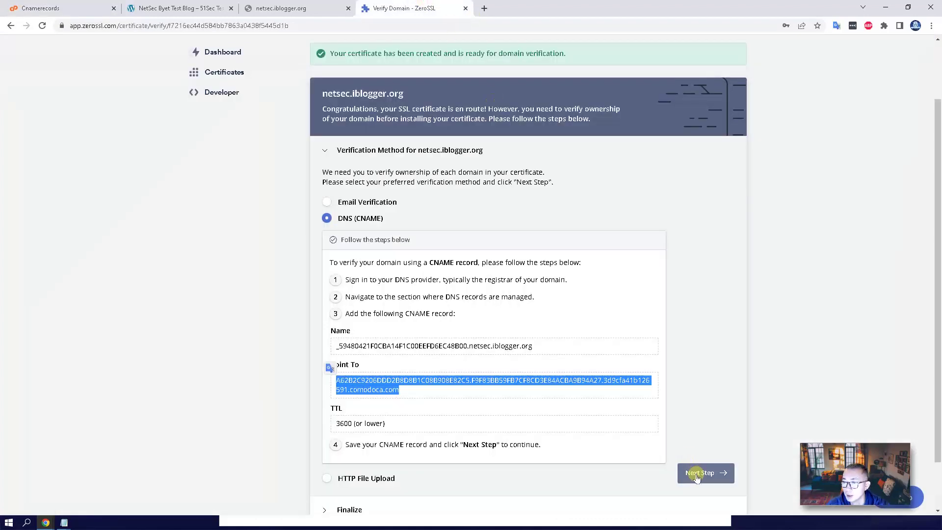
- Advance to Verify Domain and verify netsec.iblogger.org through its CNAME record
click(695, 472)
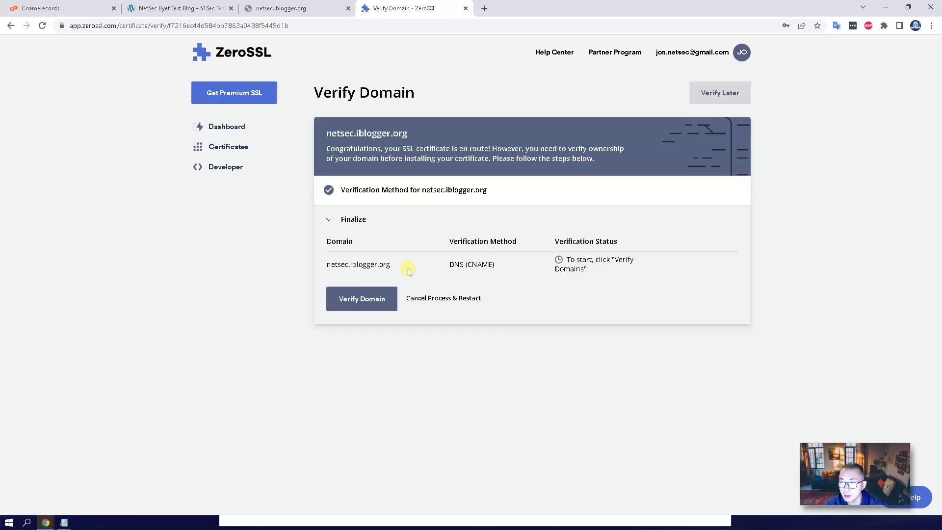
click(378, 297)
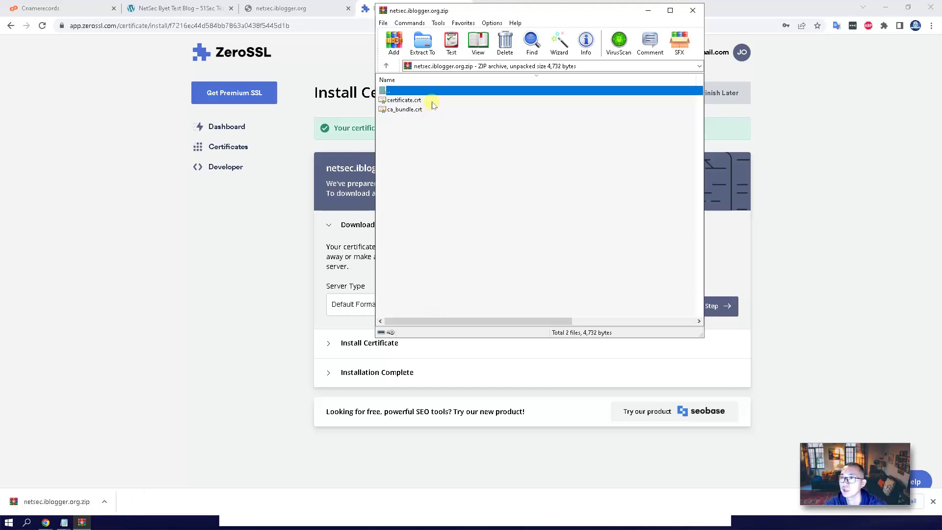
- View certificate.crt in WinRAR and copy its full BEGIN/END CERTIFICATE text
double_click(431, 102)
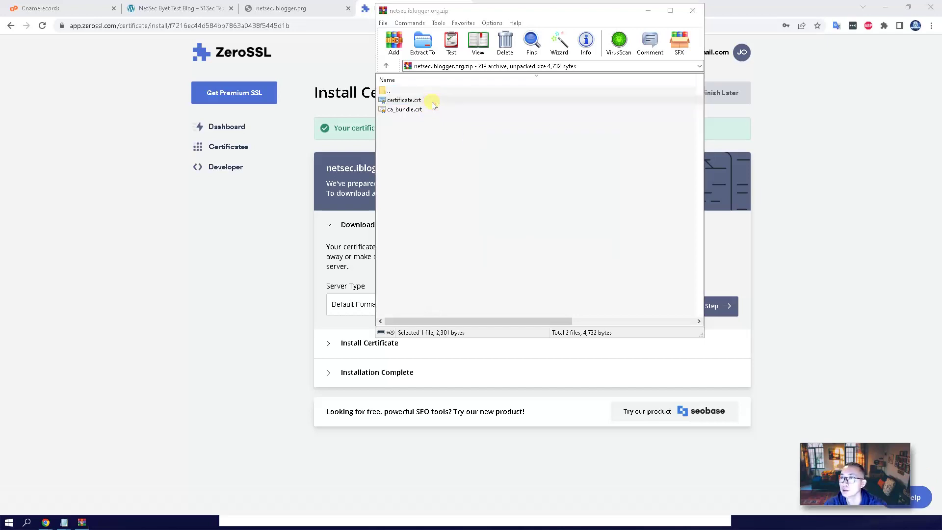
right_click(433, 103)
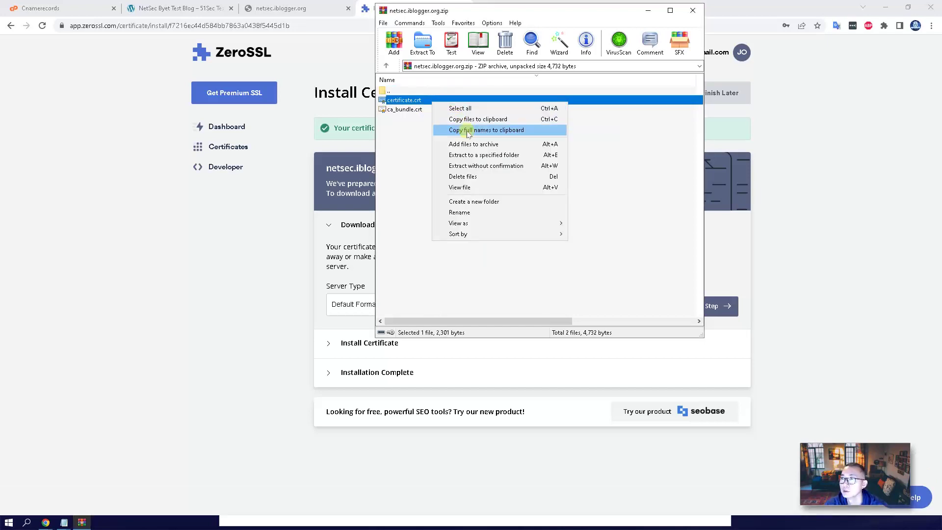
click(488, 190)
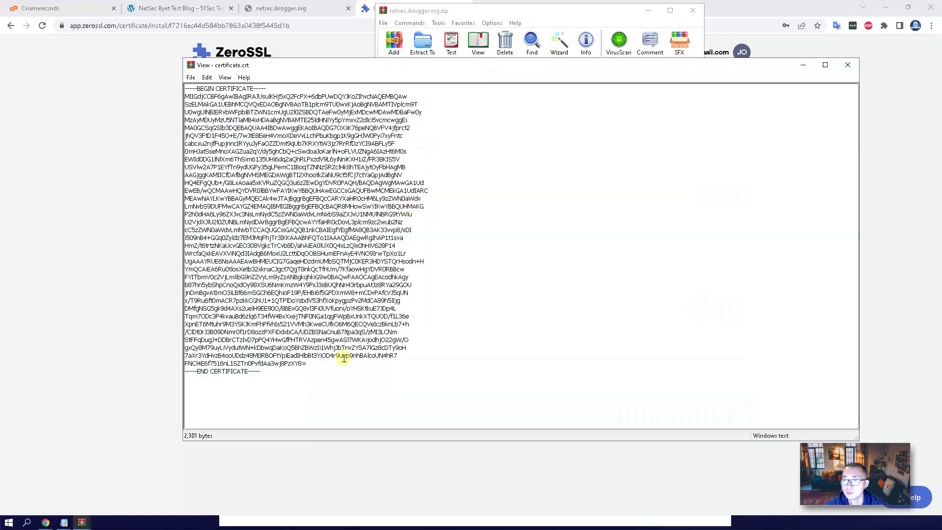
drag(287, 372, 162, 83)
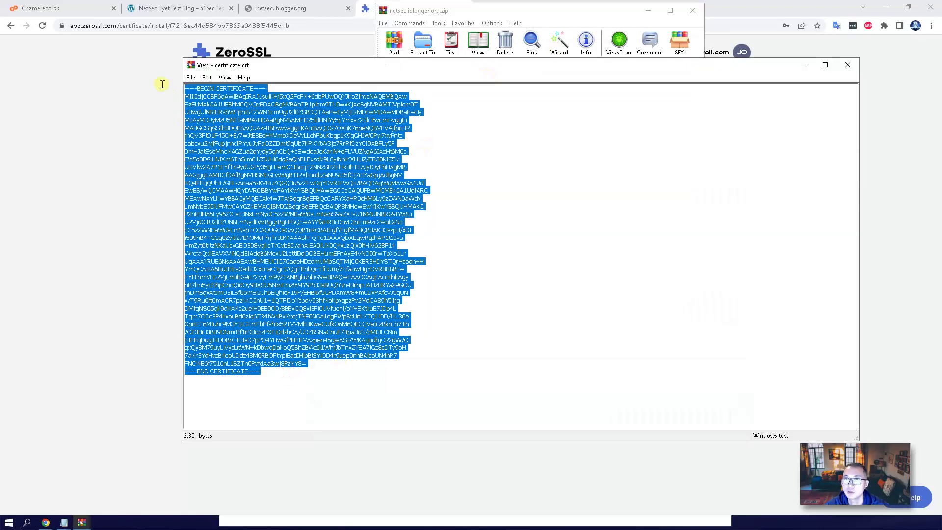
right_click(241, 125)
click(263, 132)
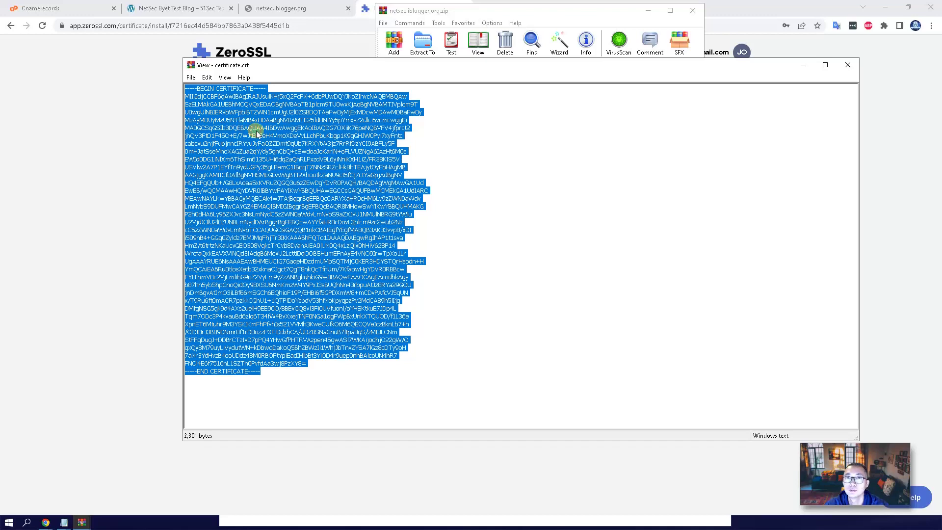
click(79, 6)
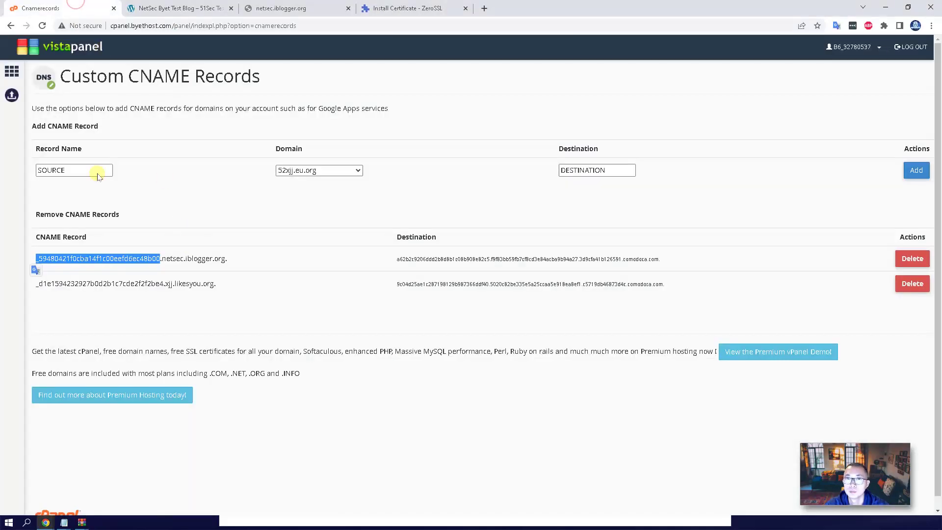
- Open the SSL/TLS configuration for netsec.iblogger.org from the Vistapanel dashboard
click(54, 48)
scroll(248, 283, down, 6)
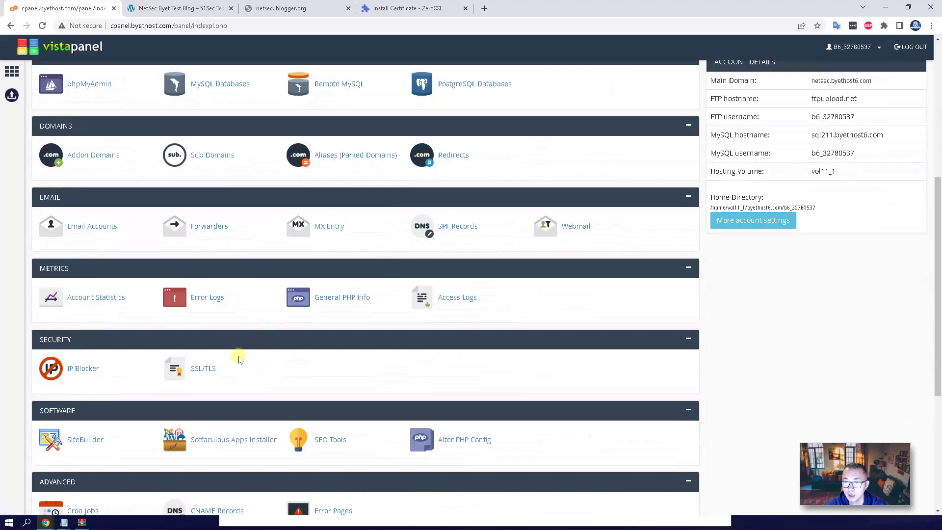
click(203, 369)
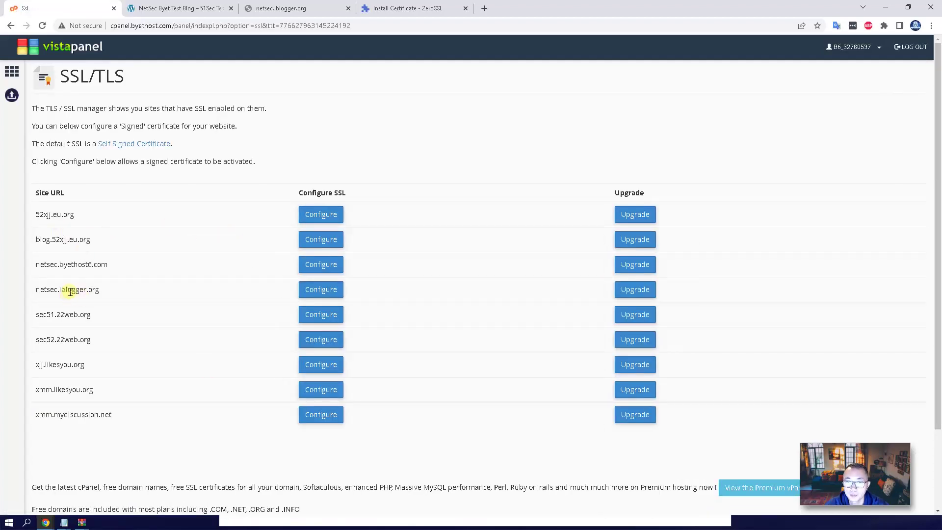
click(305, 292)
scroll(256, 301, down, 2)
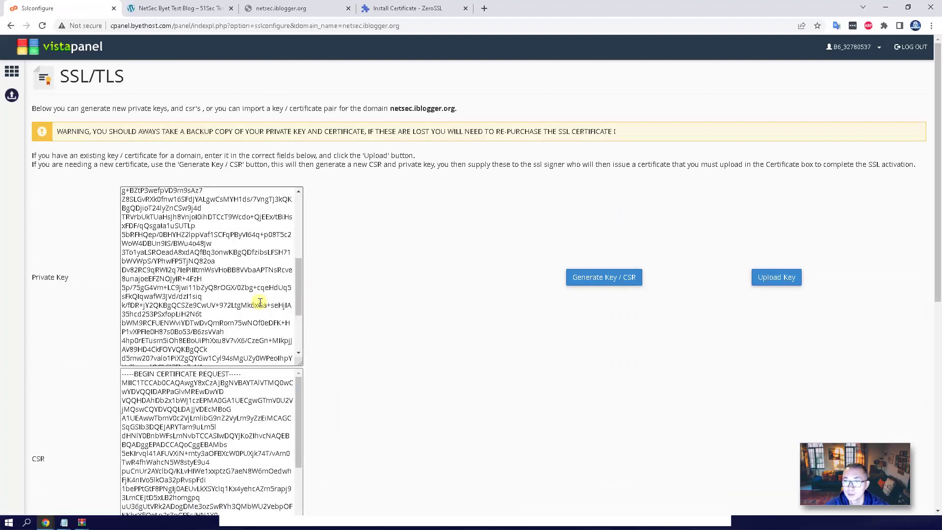
scroll(321, 351, down, 5)
- Paste the ZeroSSL certificate into the certificate box and upload it
click(231, 330)
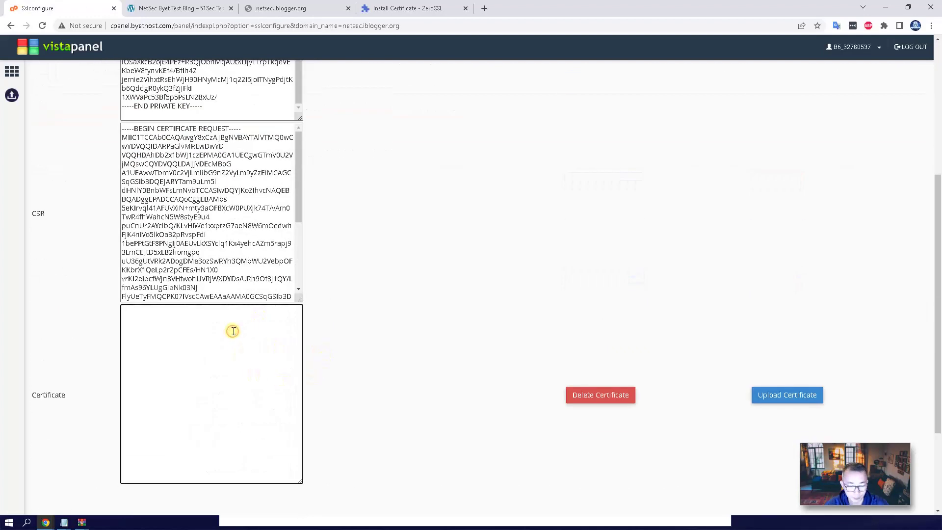
key(ctrl+v)
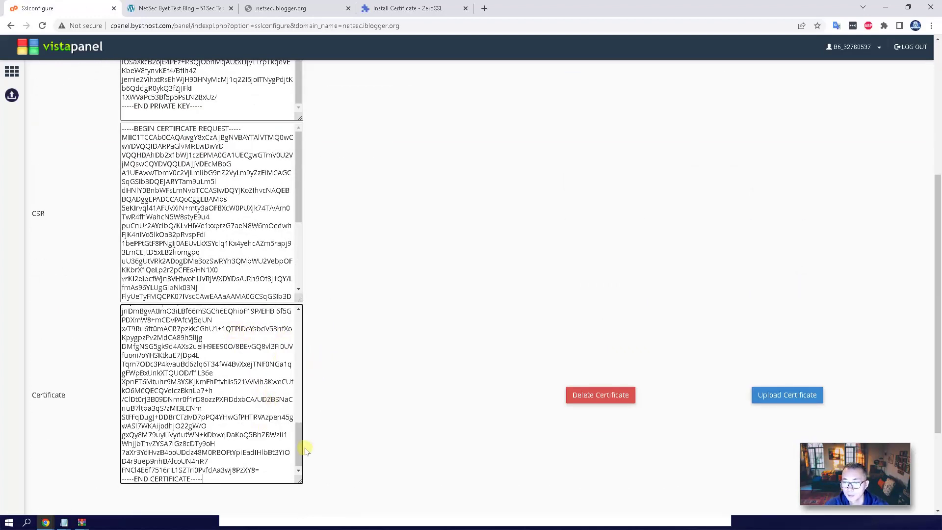
drag(300, 446, 300, 322)
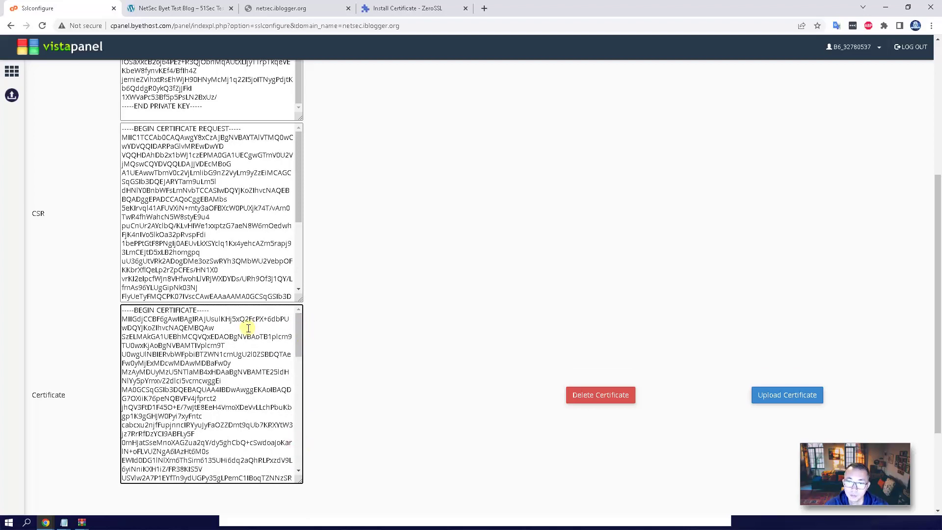
click(759, 391)
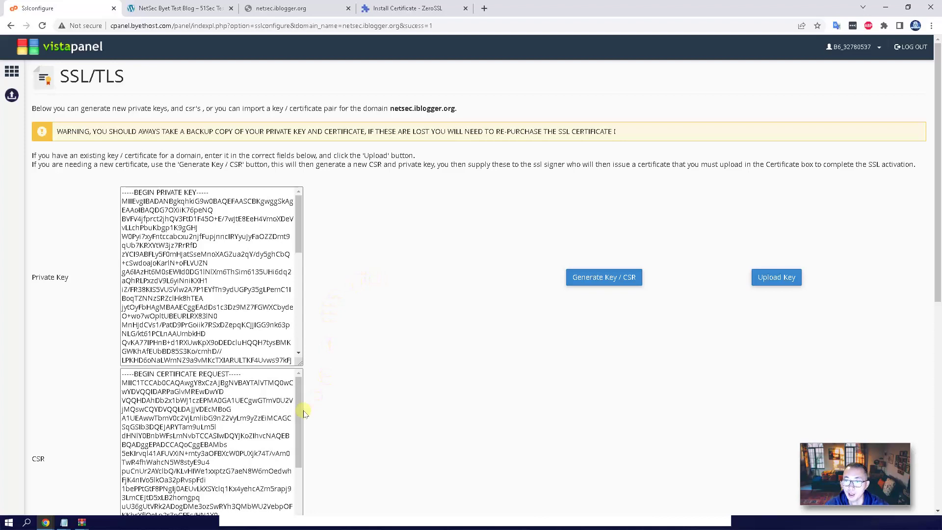
scroll(298, 442, down, 3)
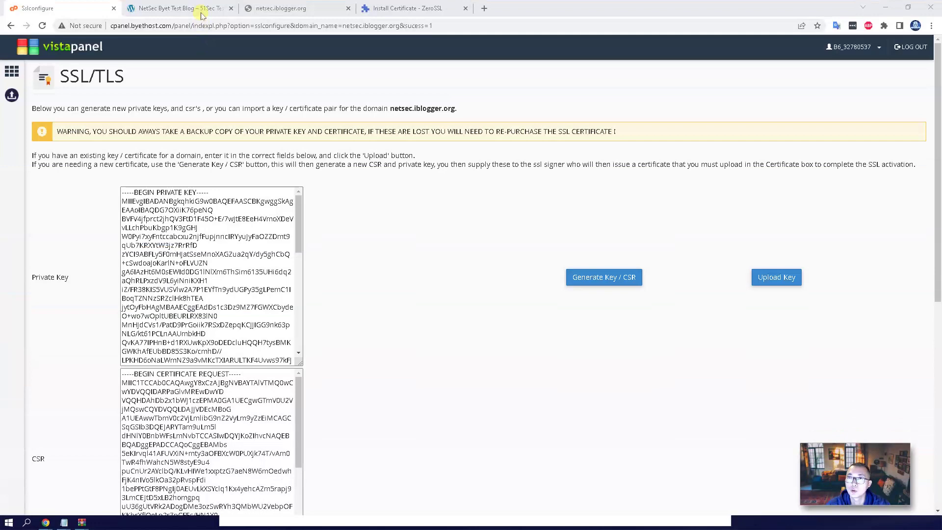
click(201, 15)
click(42, 25)
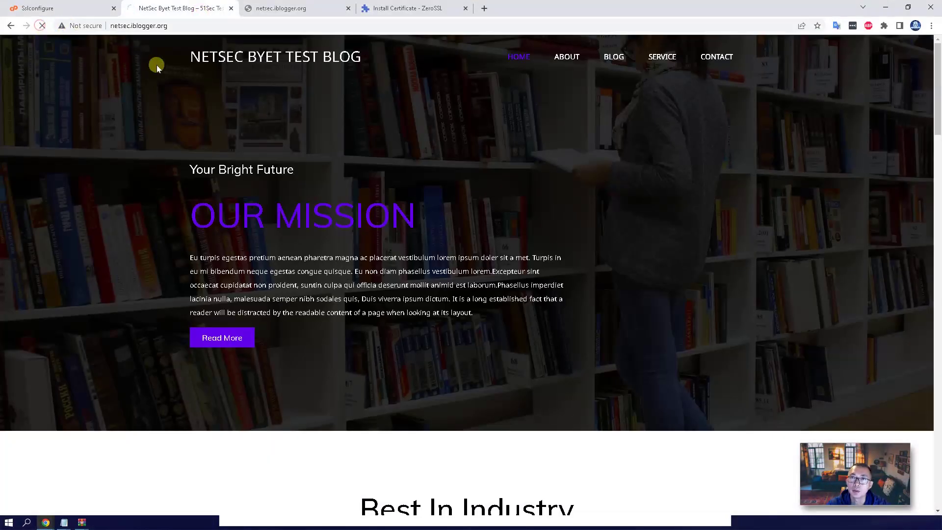
click(287, 12)
click(249, 26)
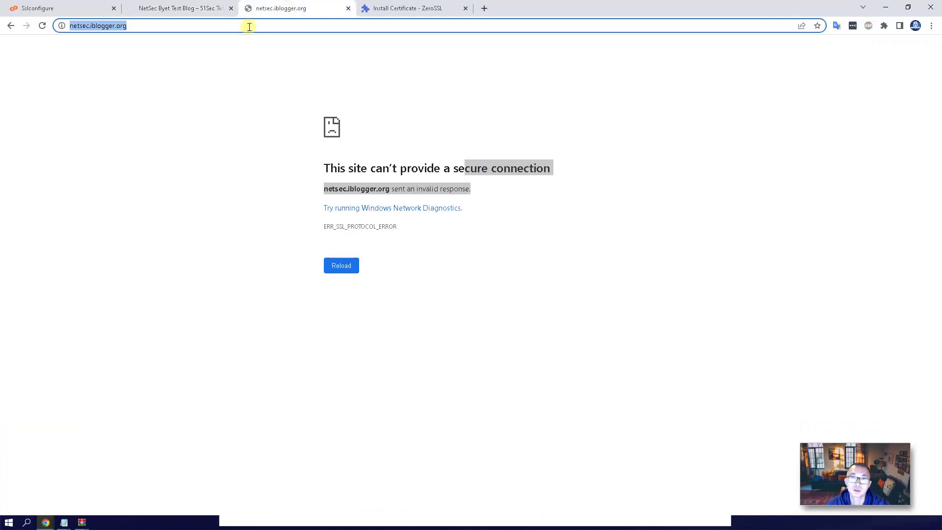
click(249, 26)
key(Return)
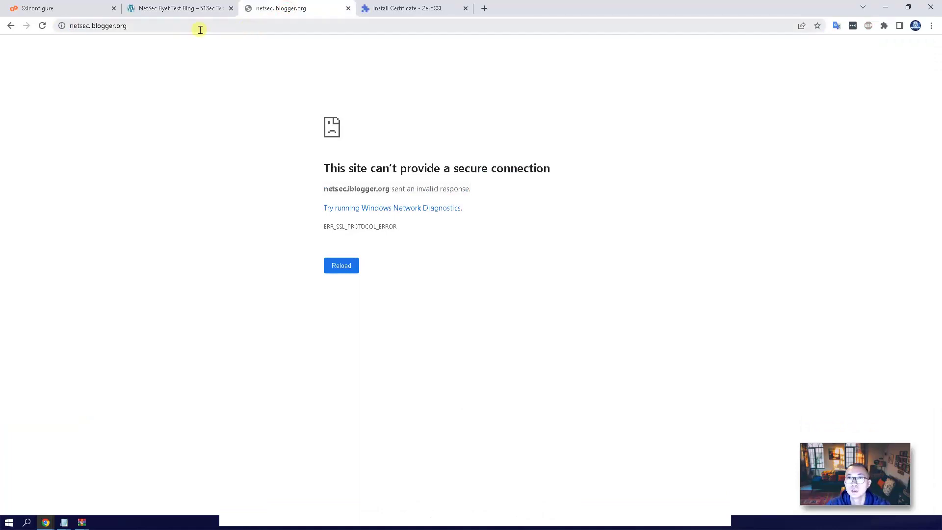
- Return to the Vistapanel control panel home, then back to the blog homepage
click(88, 10)
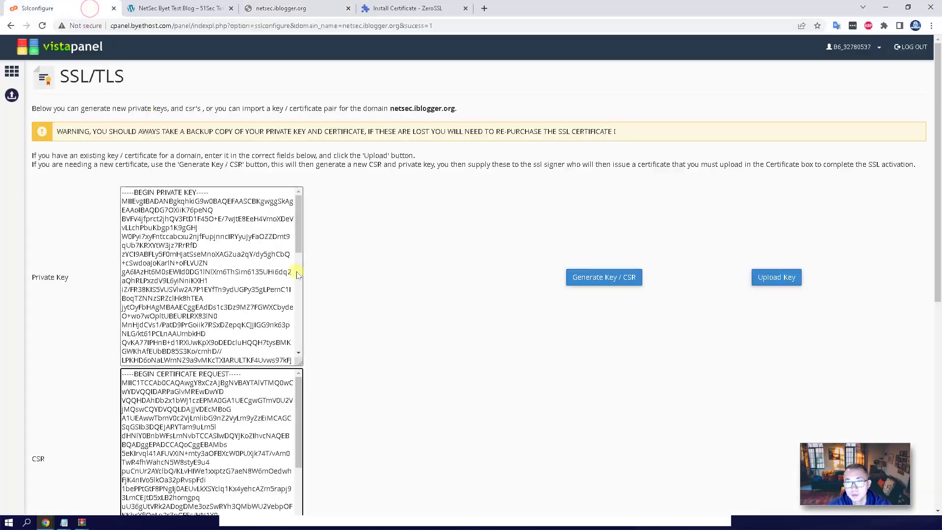
click(55, 49)
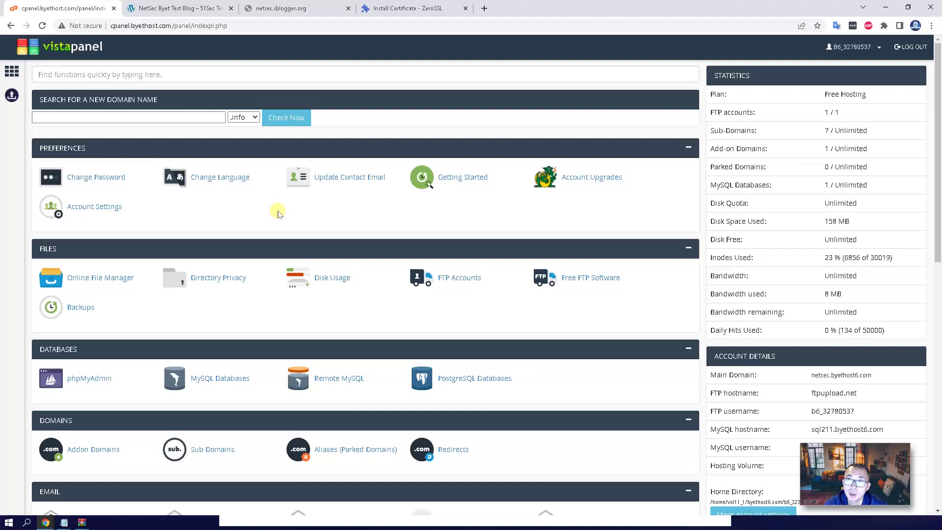
click(185, 8)
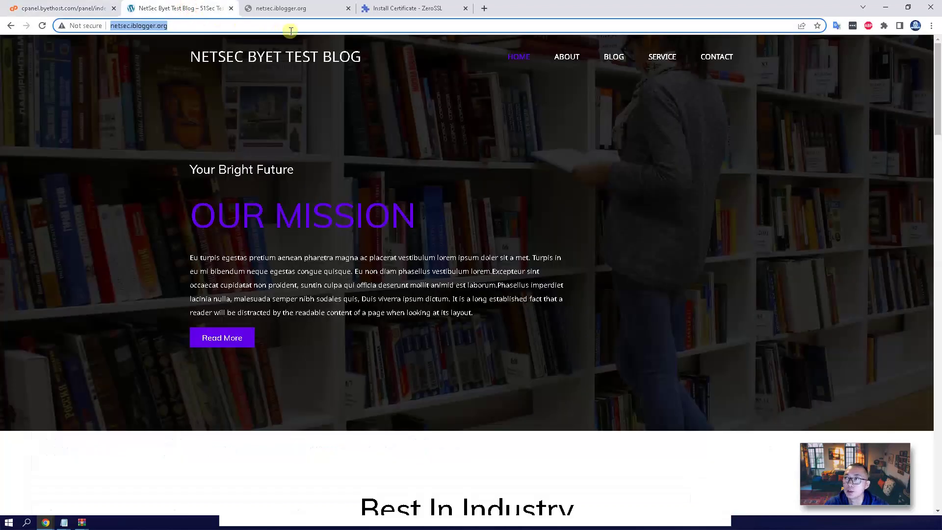
click(326, 30)
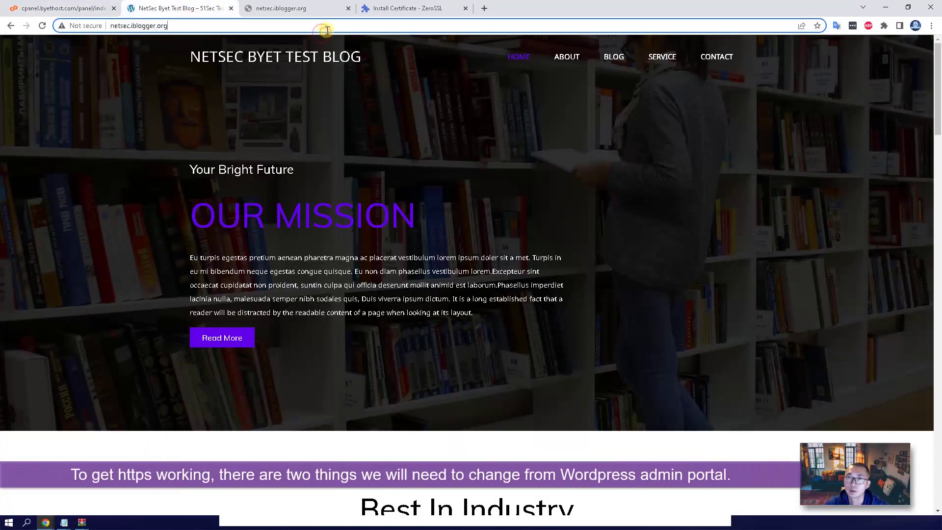
- Log in to the WordPress admin at /admin with the saved credentials
text(/admin)
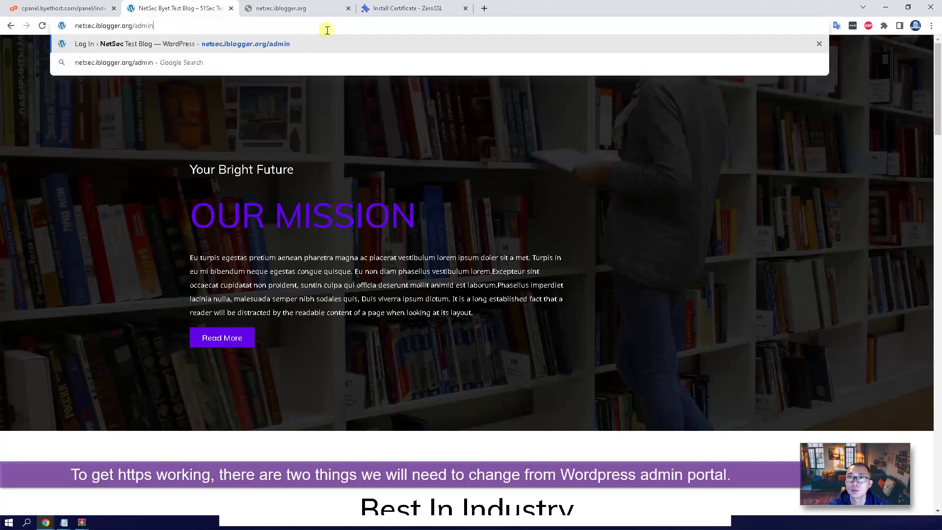
key(Return)
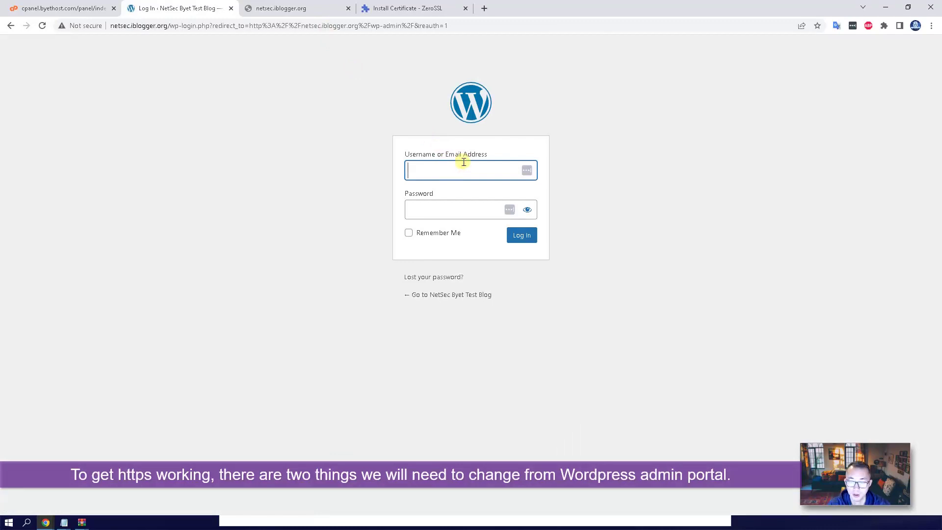
key(ctrl+shift+l)
key(Return)
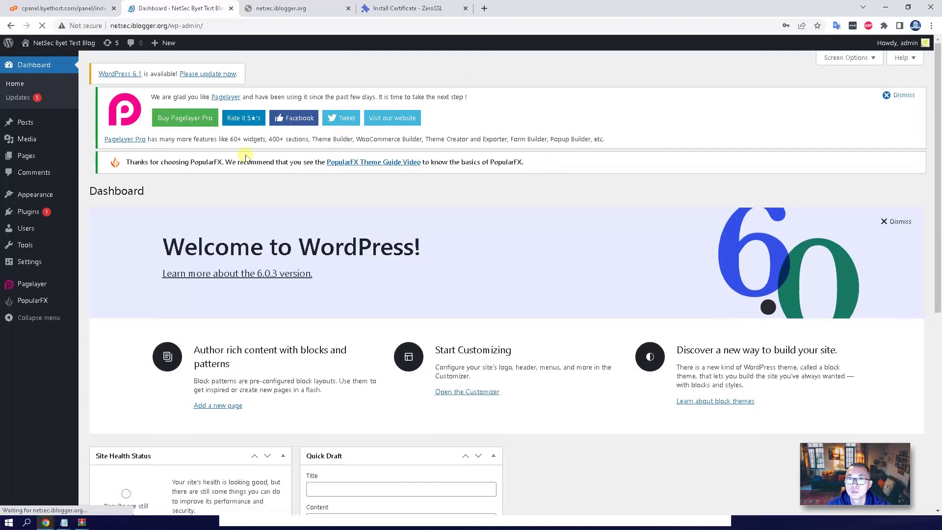
- Change WordPress Address and Site Address from http to https in General Settings and save
mouse_move(43, 260)
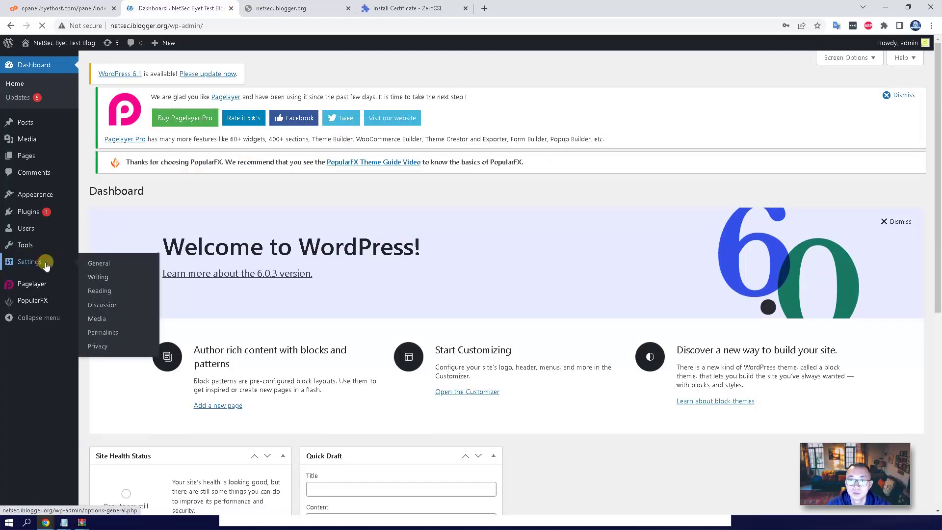
click(99, 268)
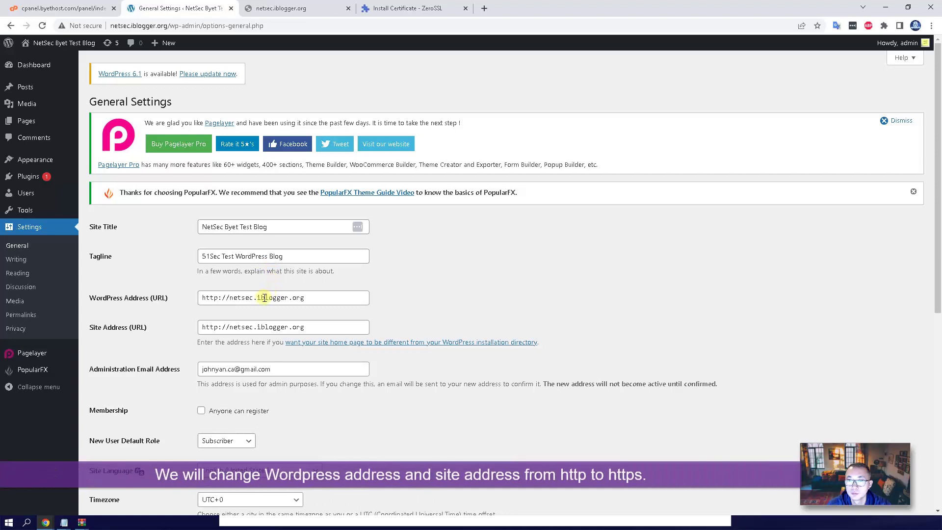
click(219, 299)
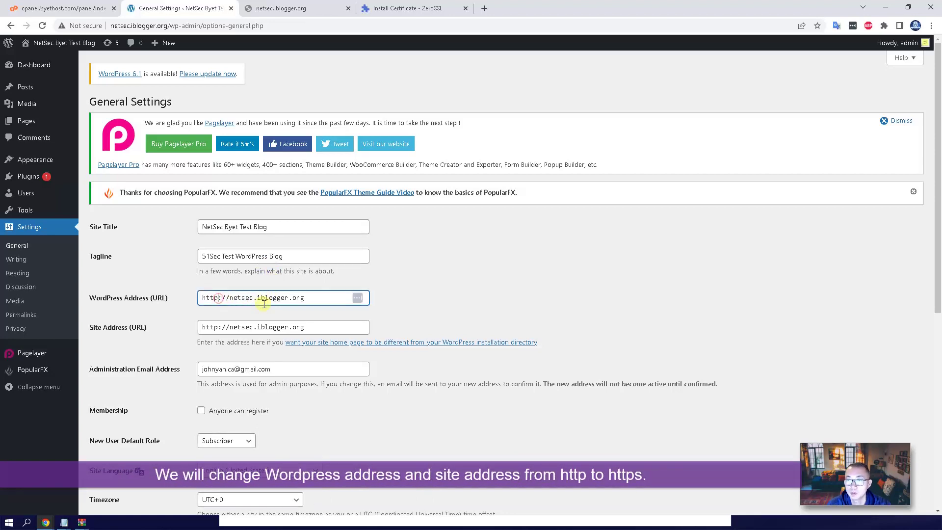
text(s)
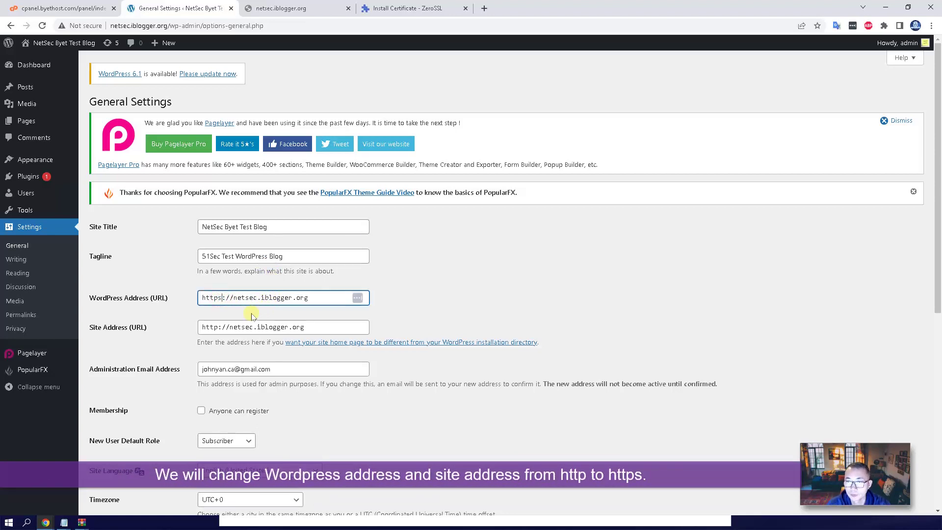
click(218, 327)
text(s)
scroll(334, 319, down, 4)
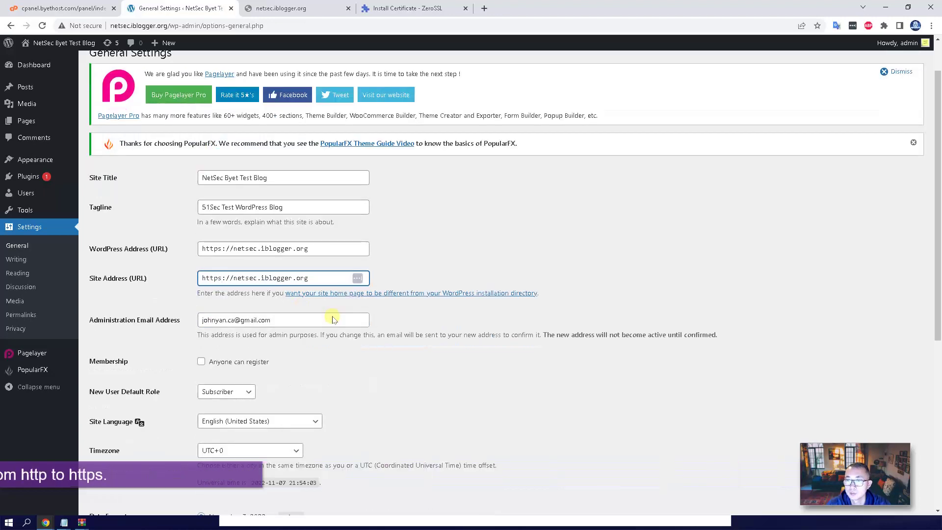
scroll(336, 318, down, 3)
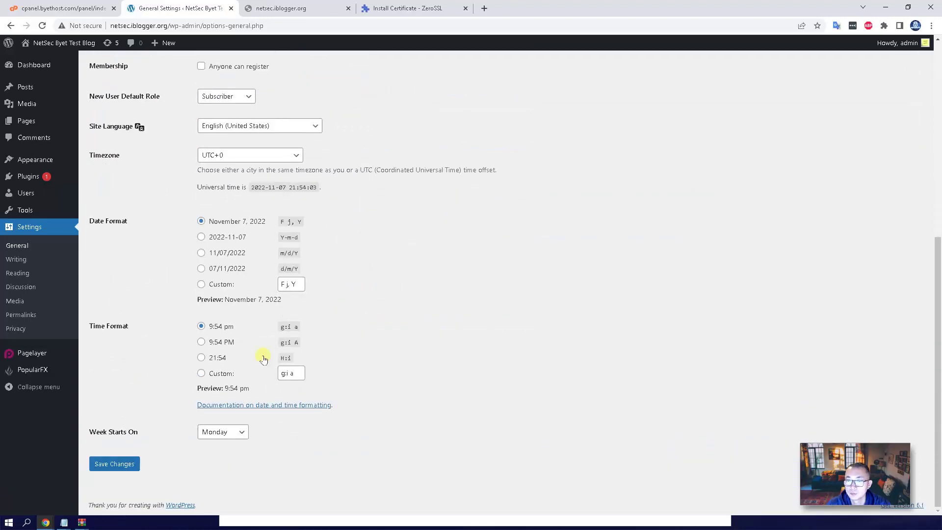
click(118, 463)
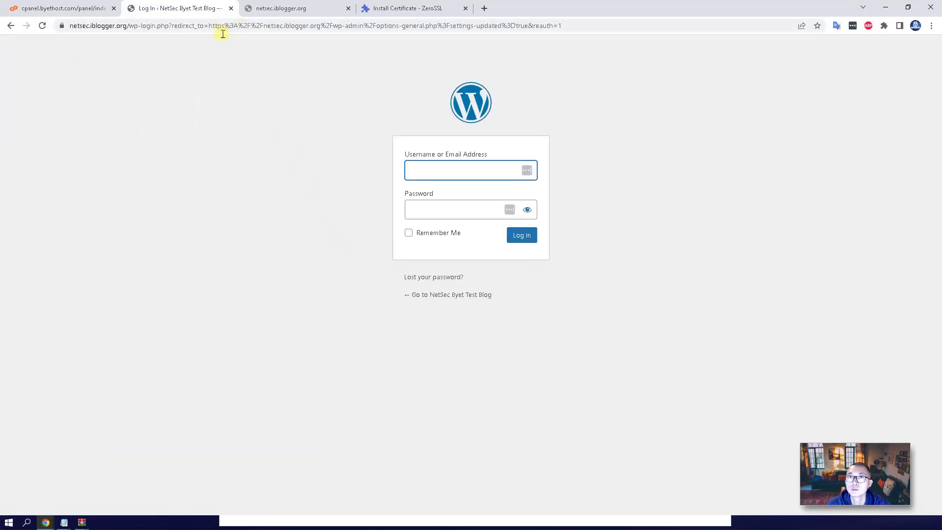
- Reload the https site and inspect its valid ZeroSSL certificate for netsec.iblogger.org
click(122, 25)
click(62, 26)
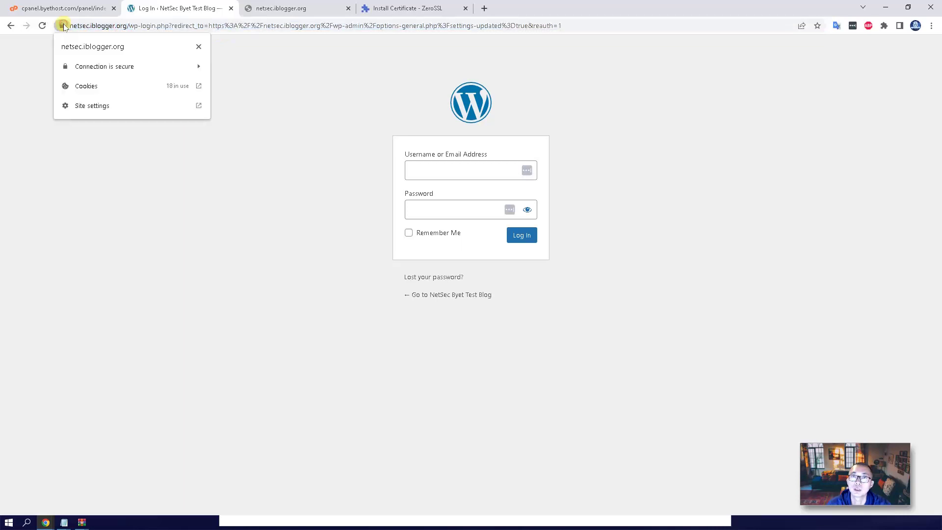
click(265, 6)
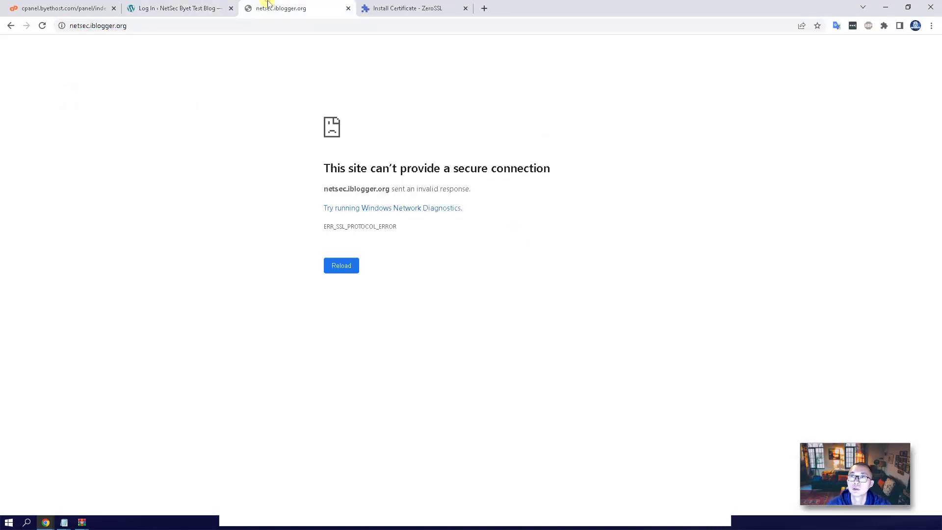
click(41, 26)
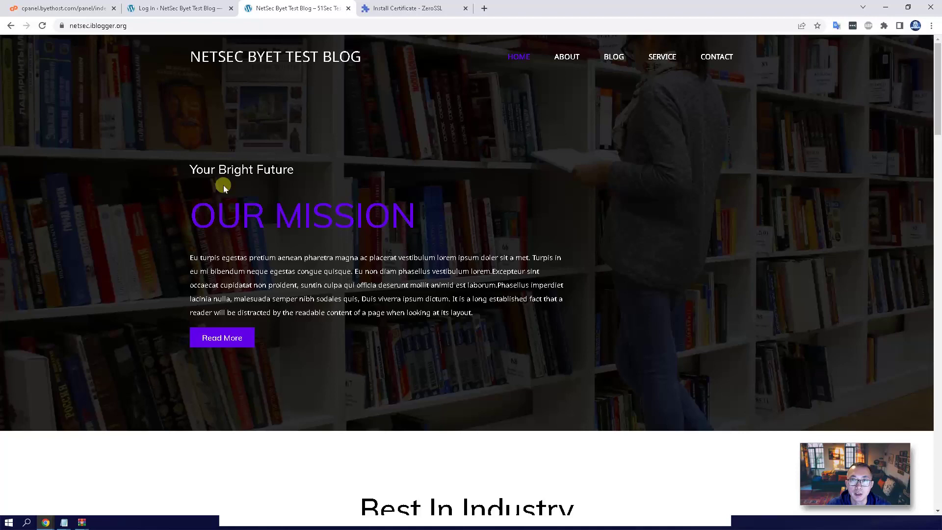
click(63, 26)
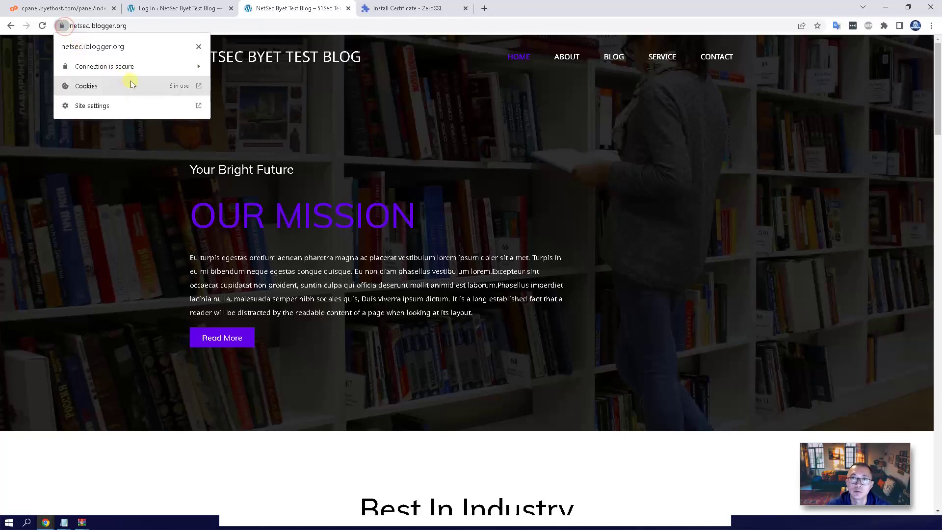
click(155, 72)
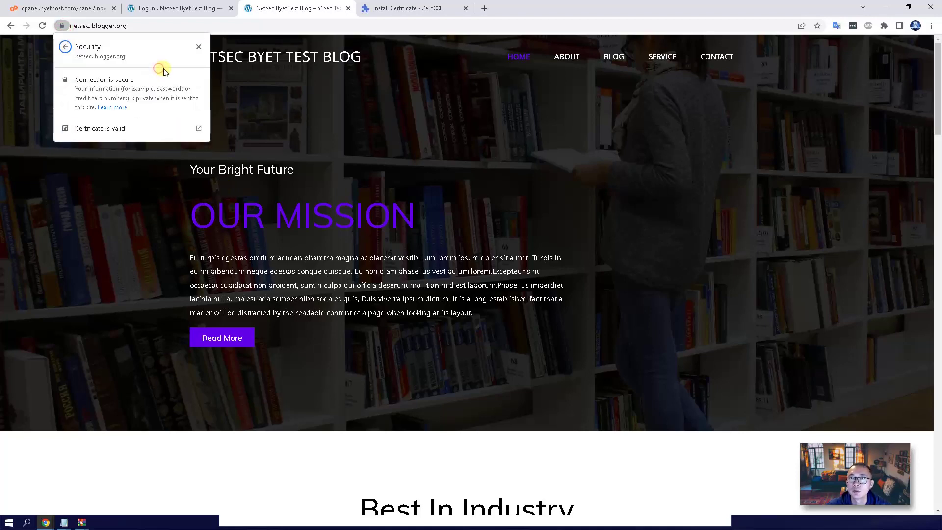
click(157, 129)
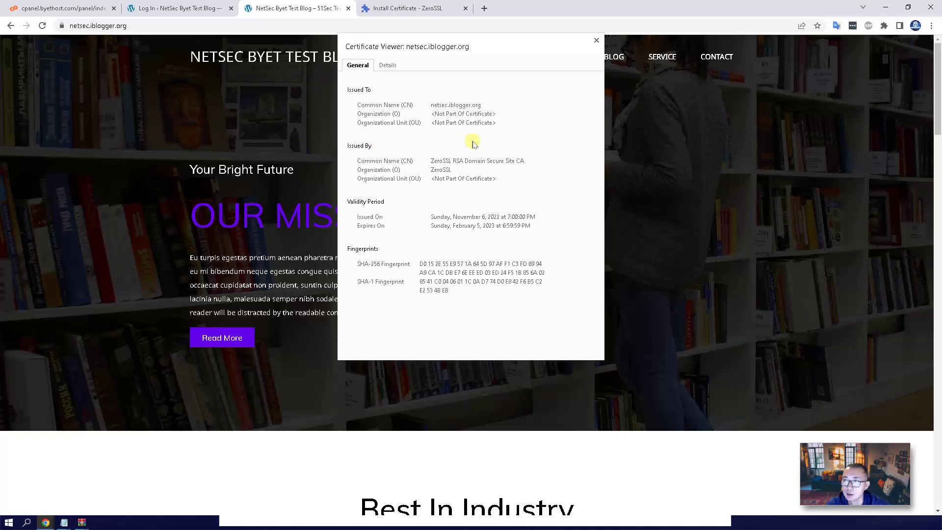
click(596, 40)
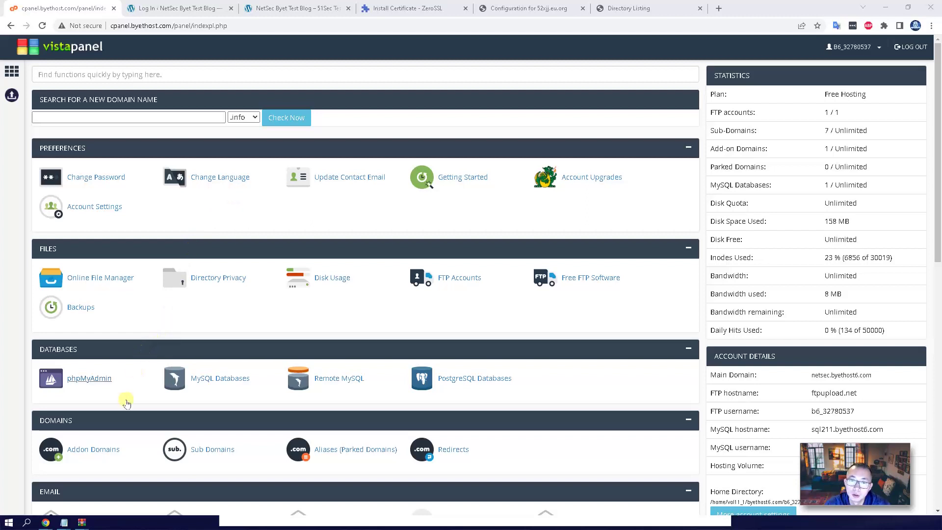
- Find 52xjj.eu.org under Addon Domains and view its empty directory listing
click(105, 449)
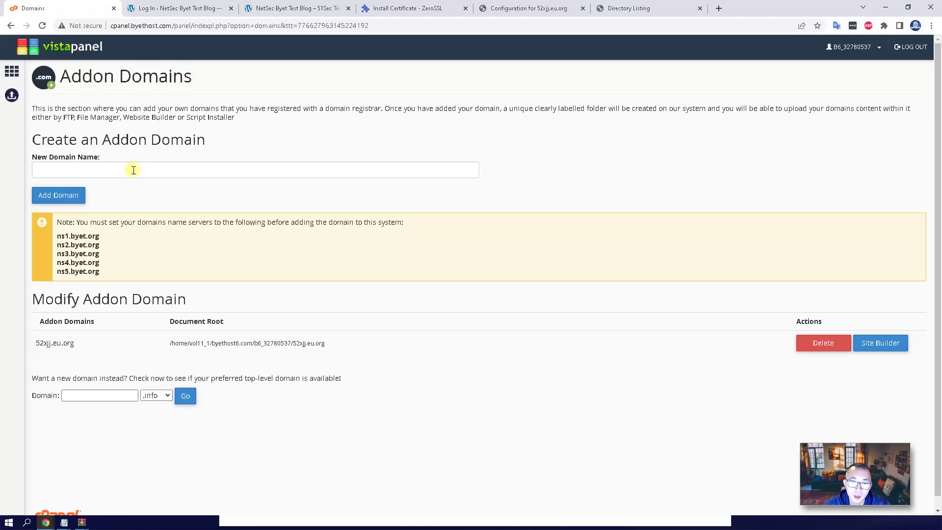
drag(86, 345, 35, 344)
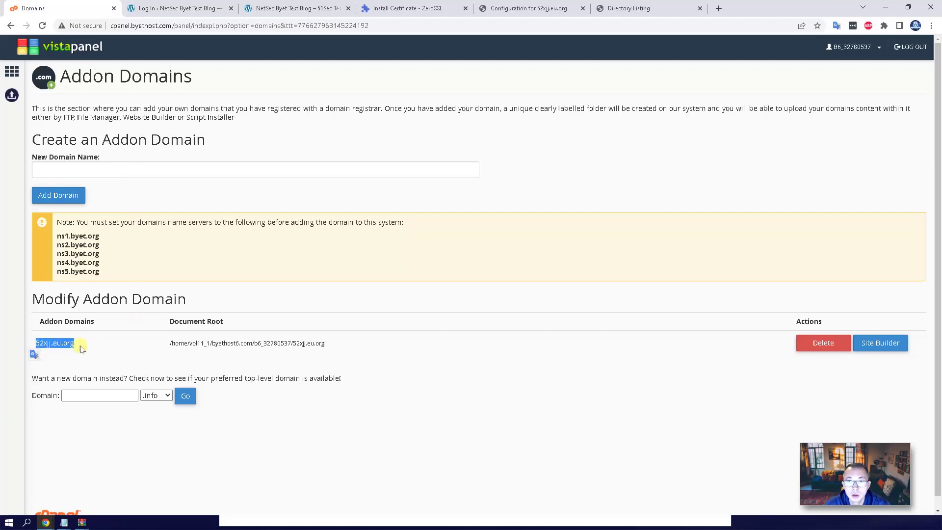
click(635, 11)
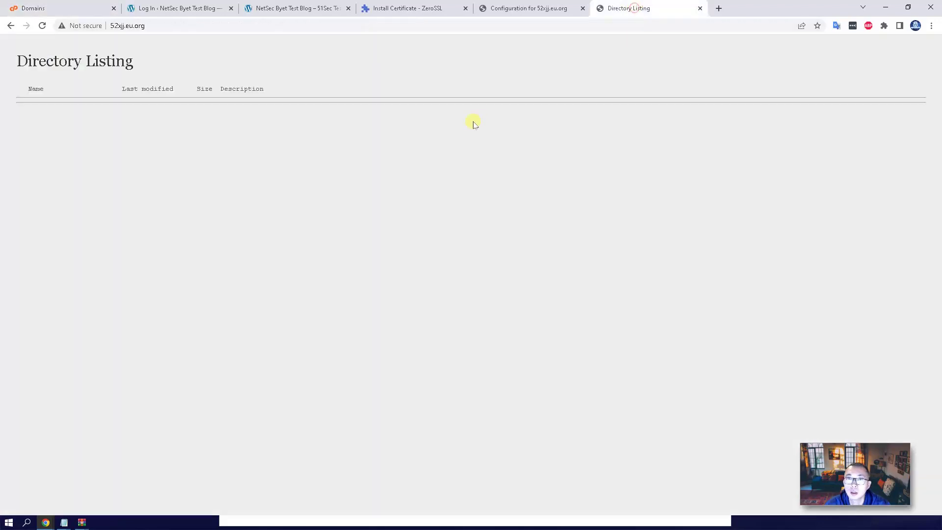
- Review 52xjj.eu.org's ns1–ns5.byet.org name servers on nic.eu.org, then return to Addon Domains
click(524, 8)
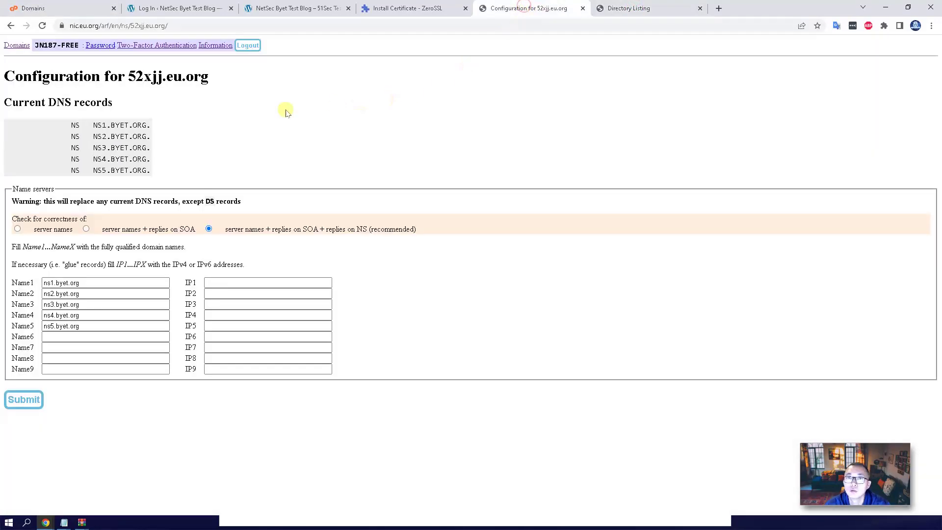
click(98, 26)
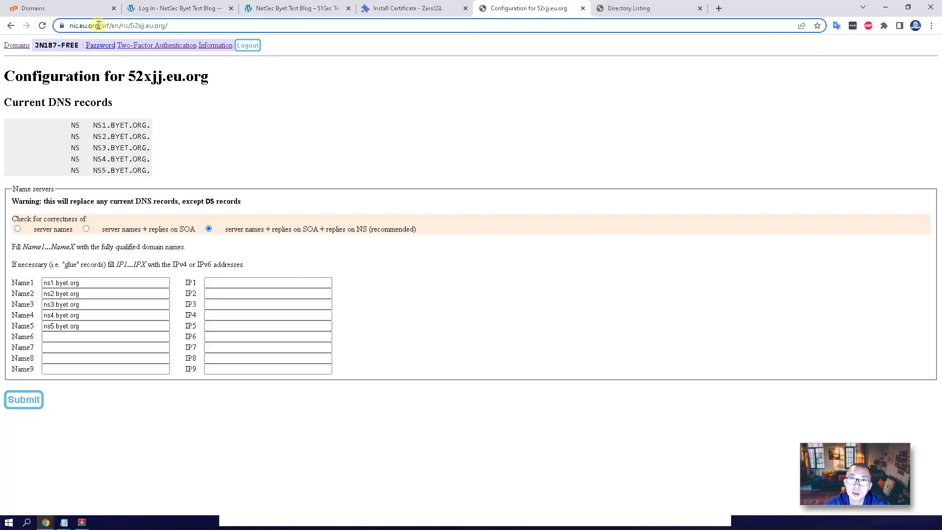
click(326, 160)
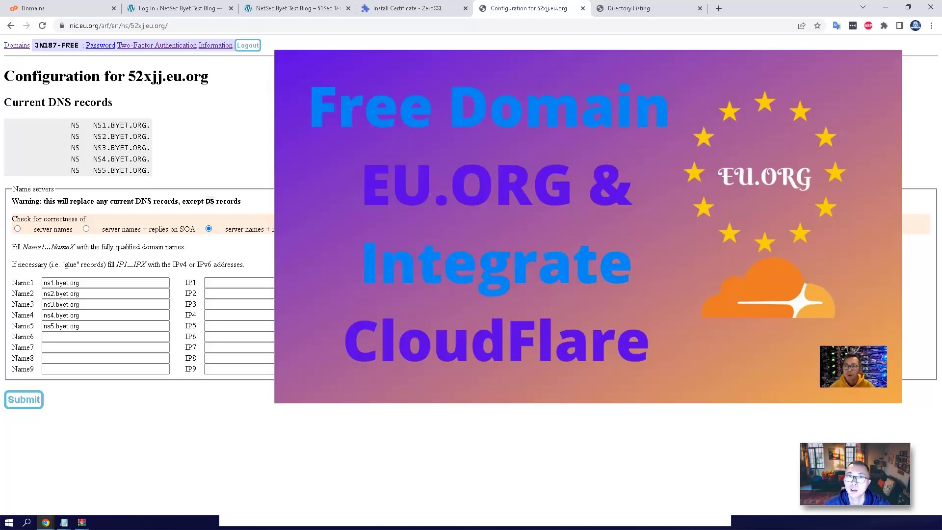
click(81, 7)
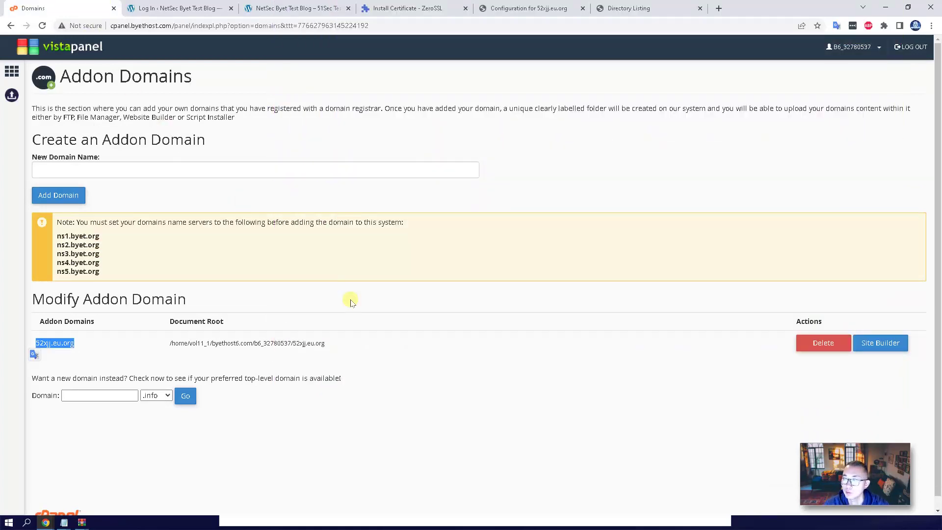
- Highlight the xjj.eu.org part of the domain name in the control panel
click(121, 338)
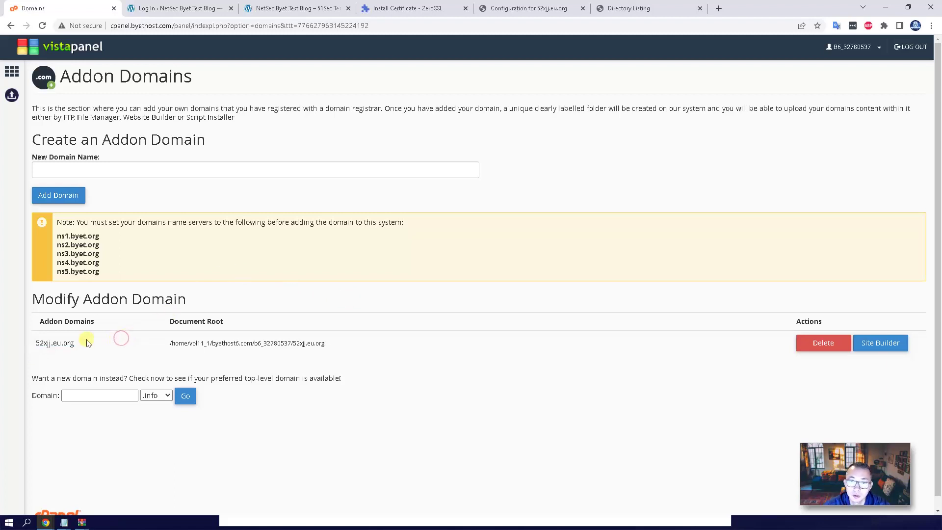
drag(87, 342, 43, 343)
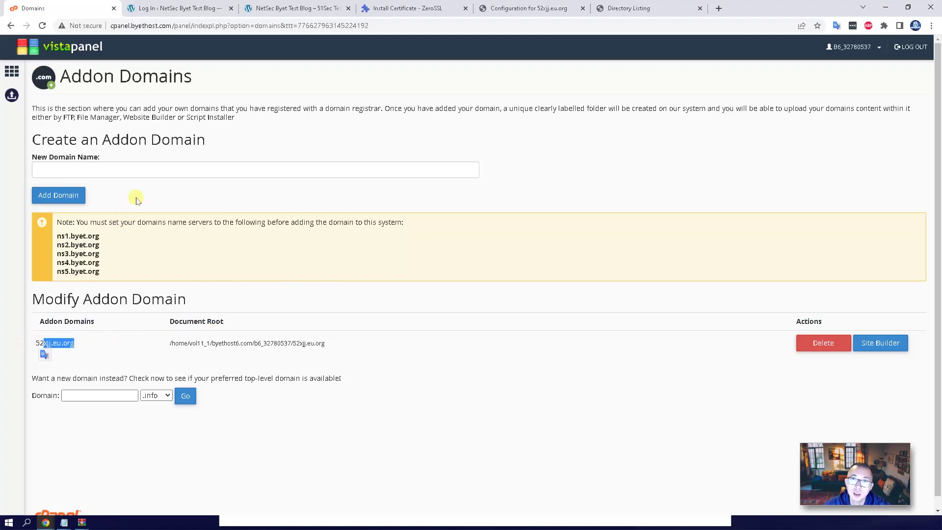
click(104, 265)
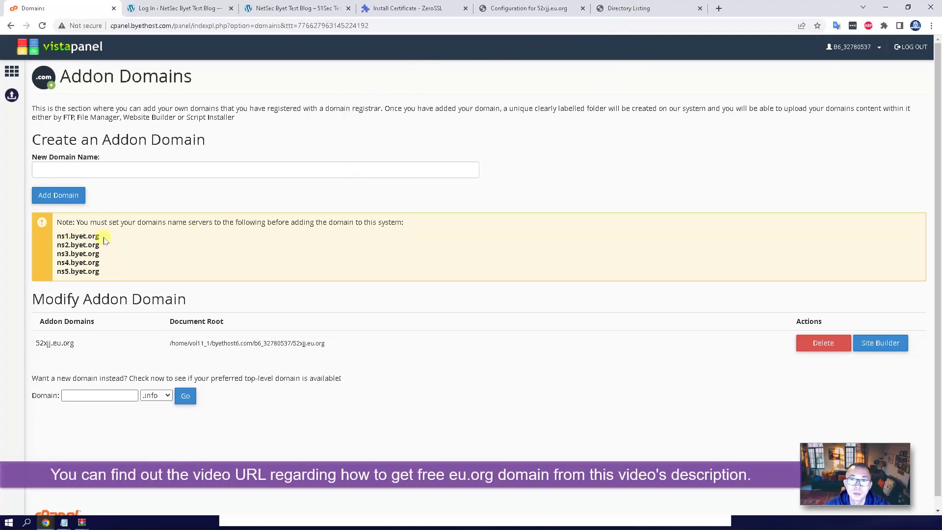
- Compare the EU.org name servers against ns1.byet.org, then return to the Vistapanel home page
click(539, 6)
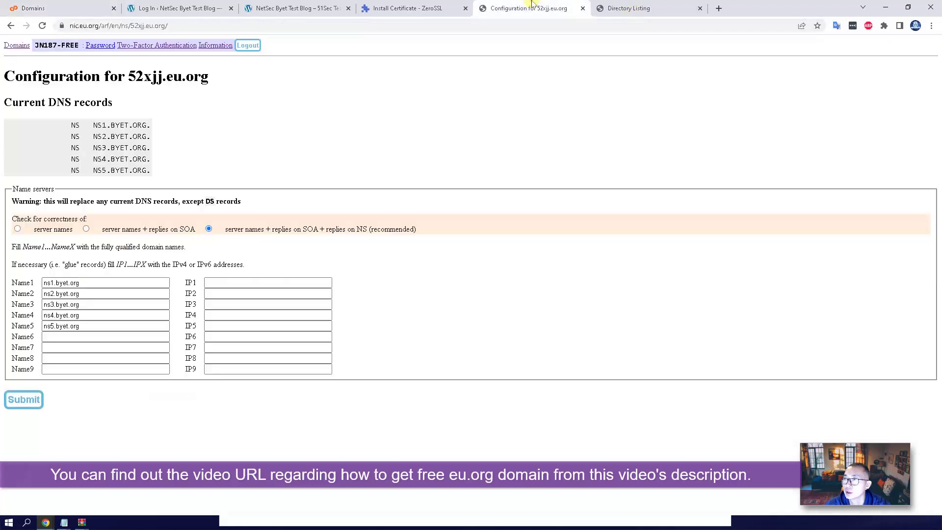
click(96, 282)
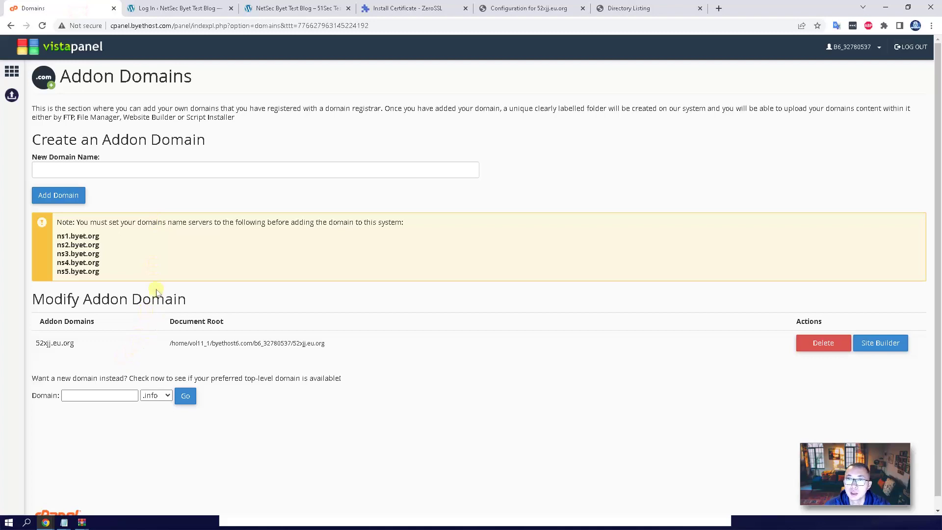
click(83, 60)
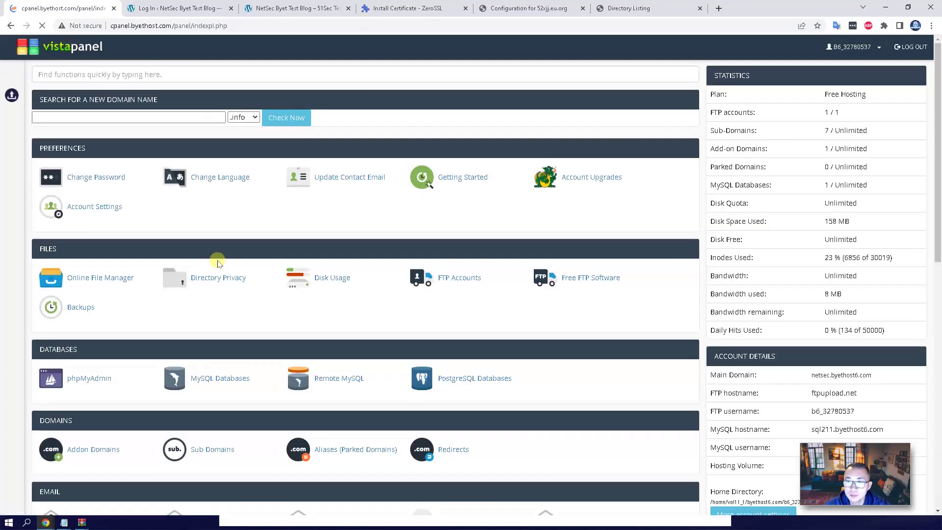
- Open the SSL/TLS manager and start the certificate setup for 52xjj.eu.org
scroll(236, 319, down, 10)
scroll(256, 376, down, 3)
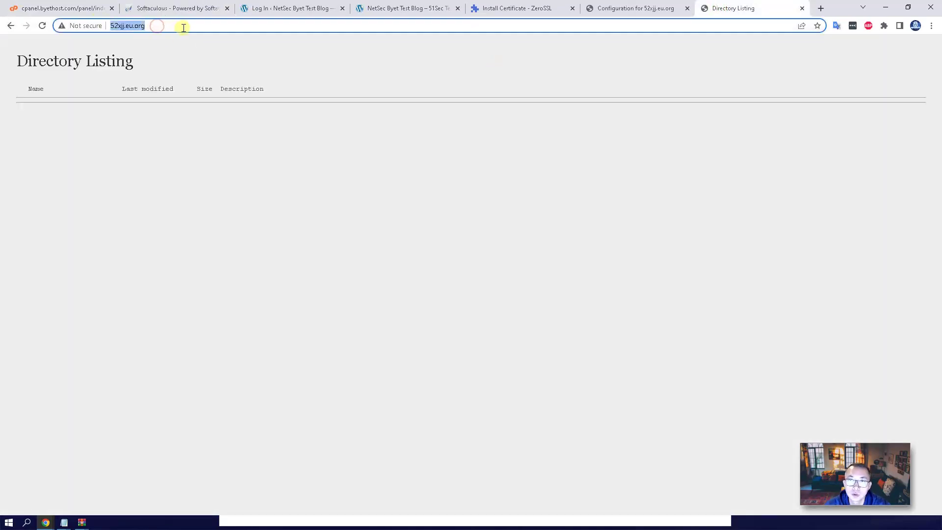
key(ctrl+1)
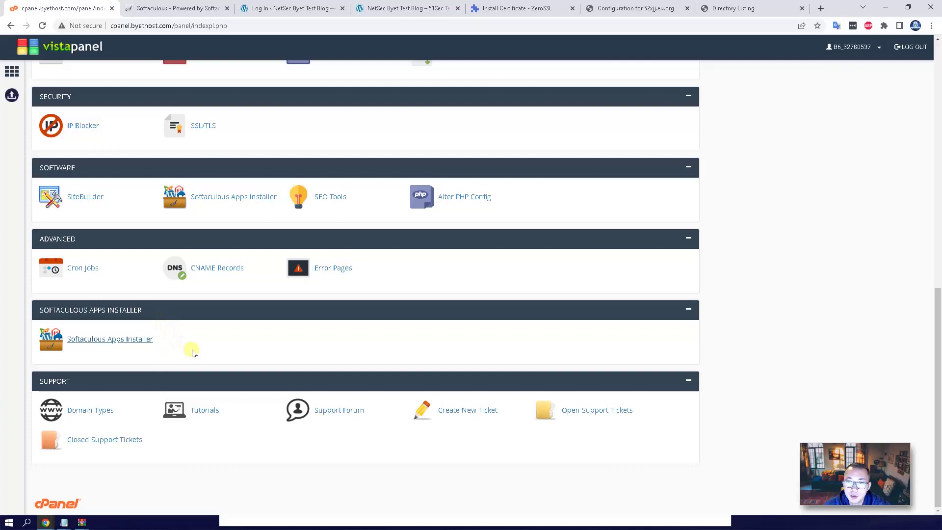
scroll(193, 339, up, 2)
click(203, 224)
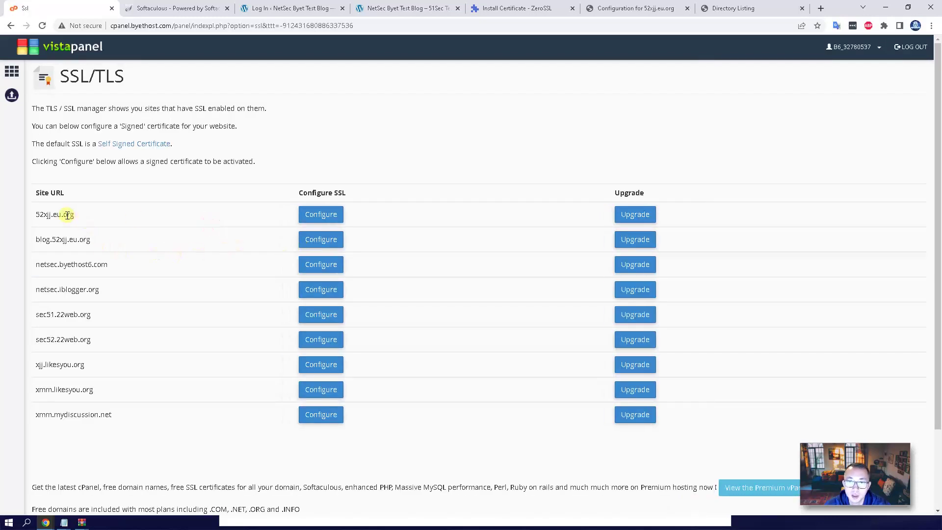
click(330, 216)
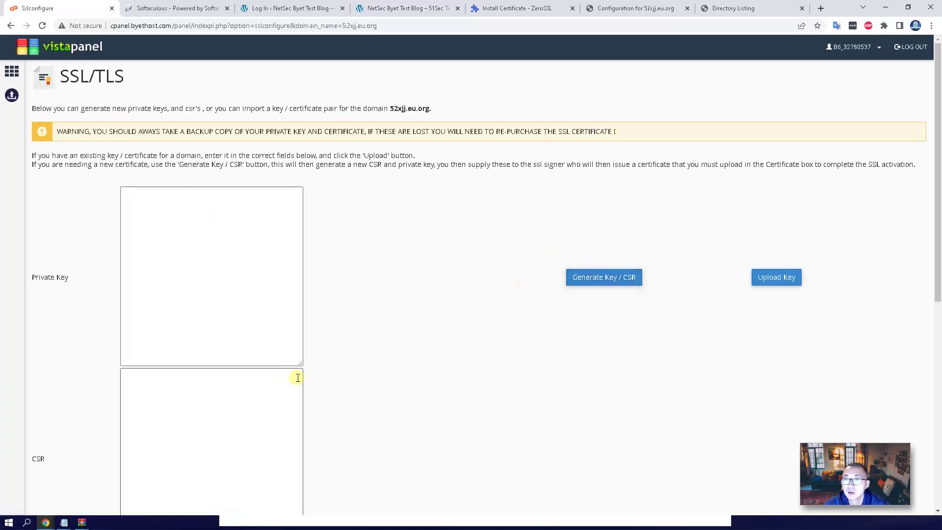
- Compare the SSL setup with the issued ZeroSSL certificate, then show the live NetSec Byet Test Blog
scroll(344, 380, down, 6)
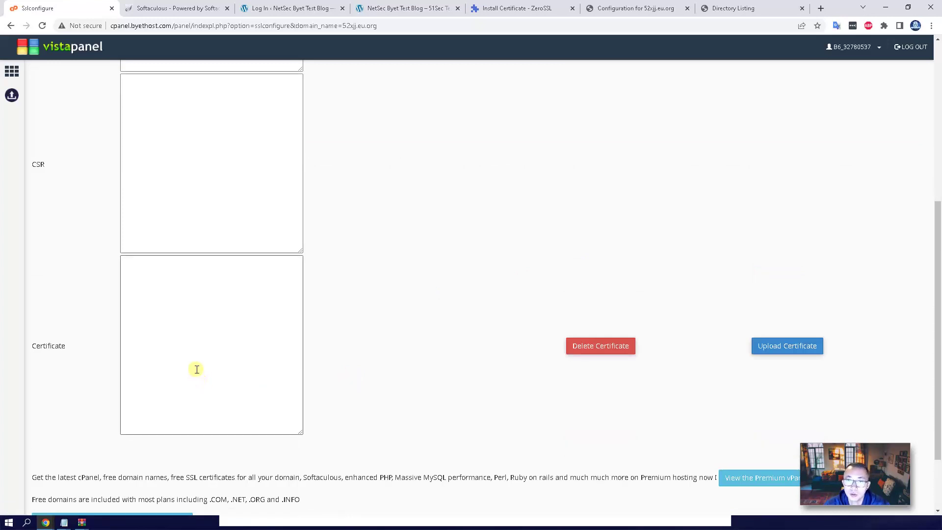
click(497, 8)
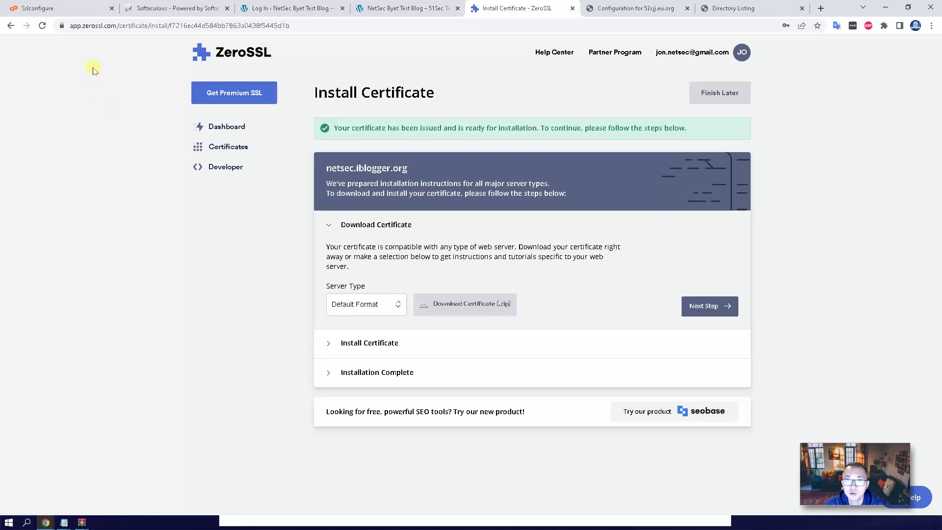
click(82, 12)
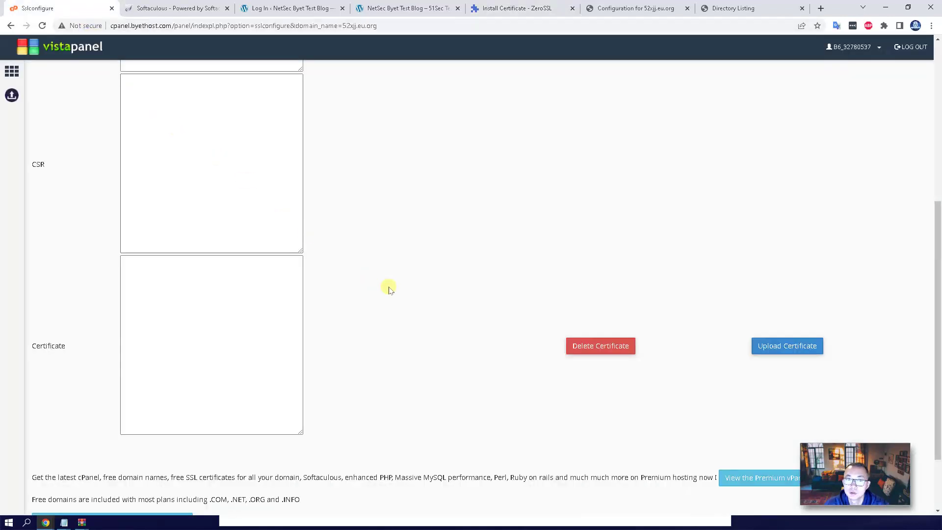
scroll(387, 285, up, 6)
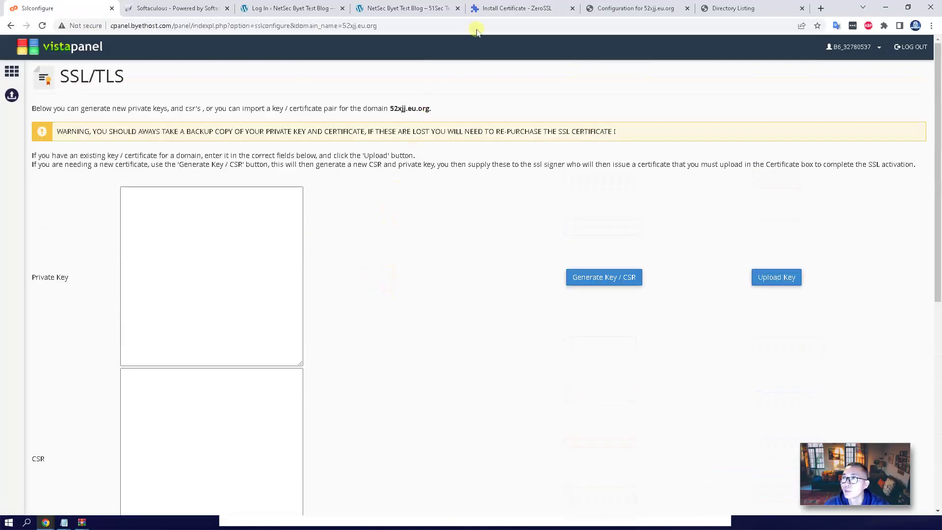
click(510, 7)
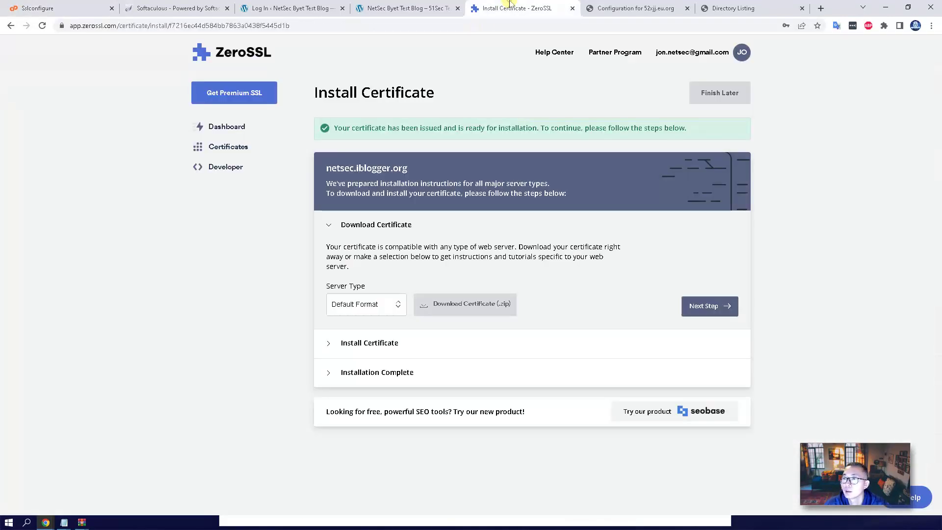
click(642, 8)
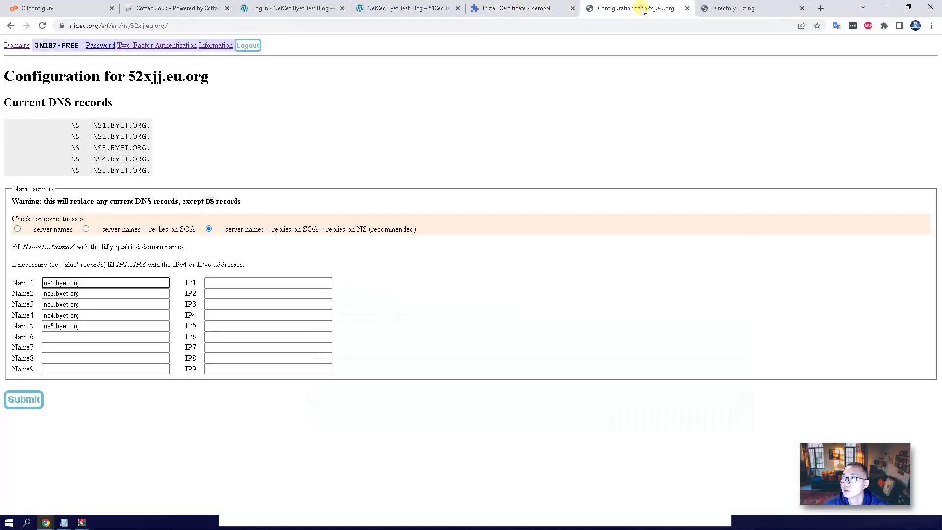
click(318, 9)
click(401, 11)
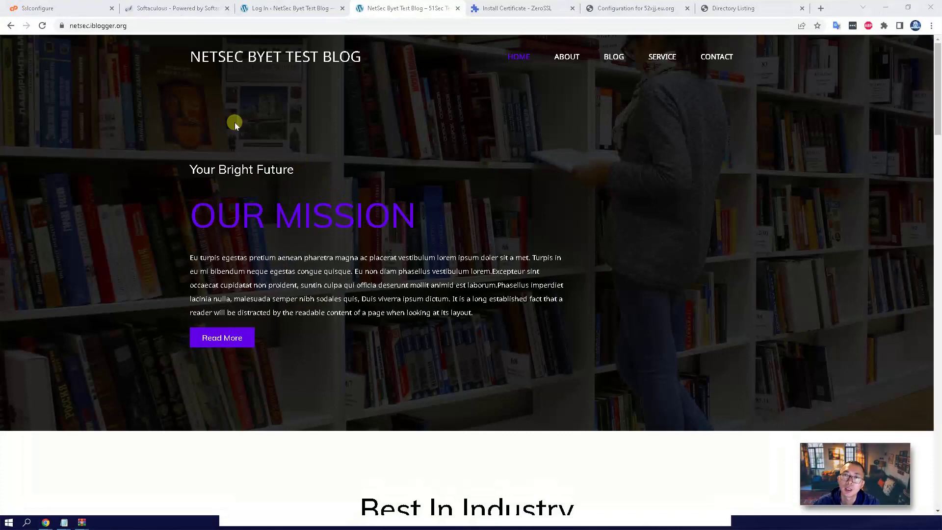
- View netsec.iblogger.org's ZeroSSL certificate, valid November 6, 2022 to February 5, 2023
click(61, 26)
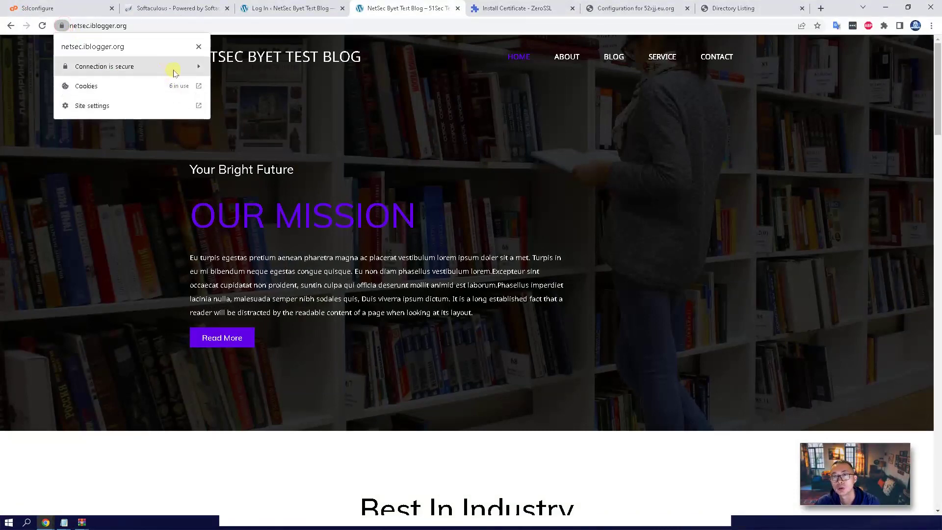
click(174, 68)
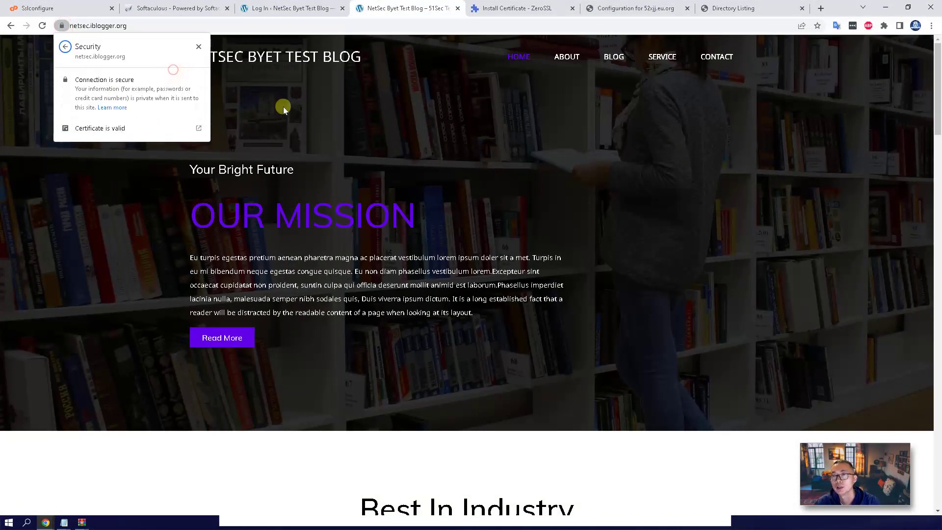
click(162, 129)
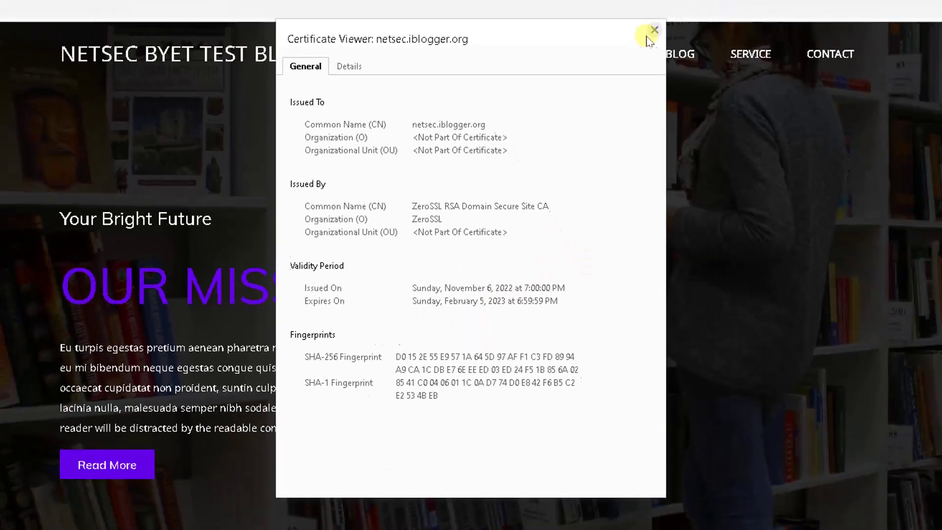
- Close the Certificate Viewer to return to the NETSEC BYET TEST BLOG homepage
click(721, 18)
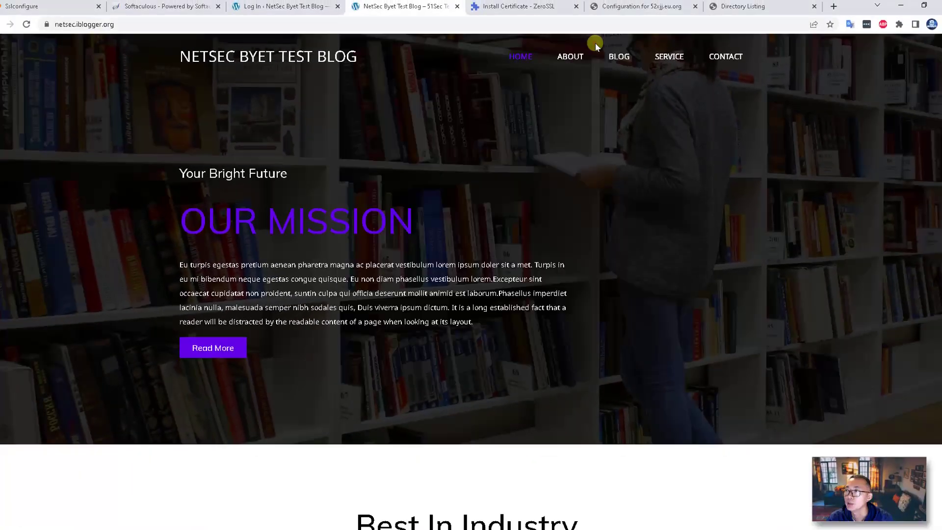